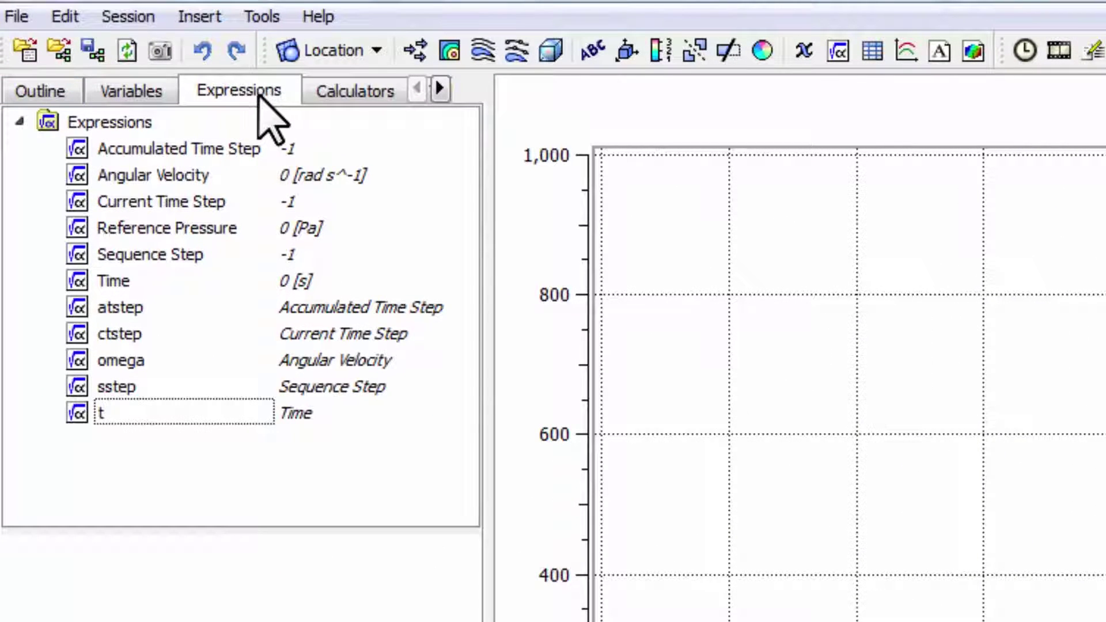
# - Add a new expression from the Expressions list and name it 'My Cp expression'
pyautogui.rightClick(110, 115)
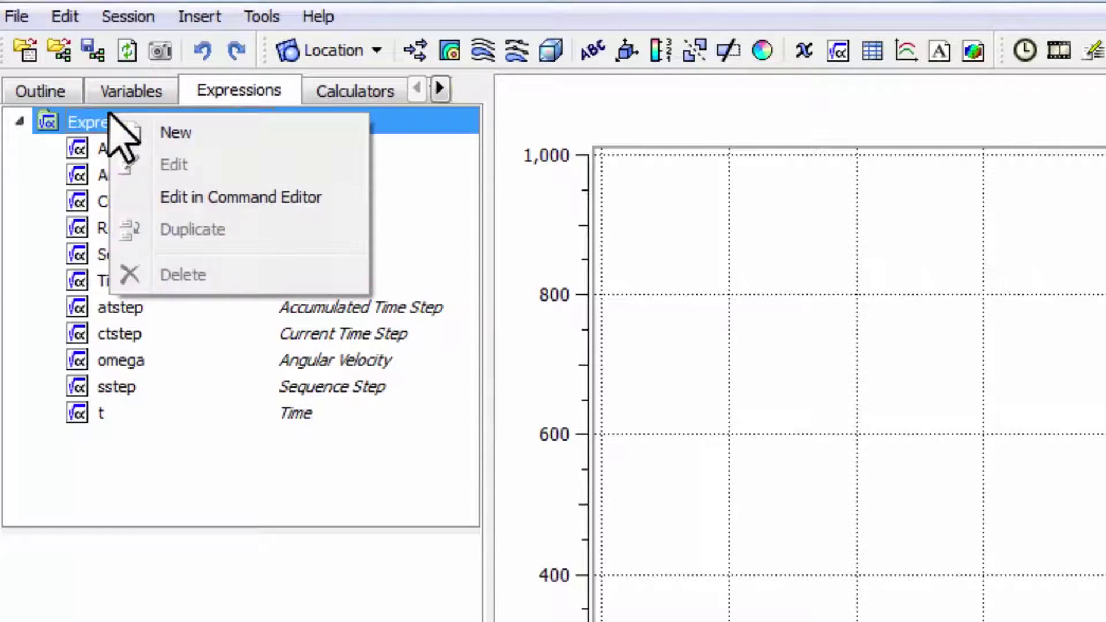
pyautogui.click(179, 134)
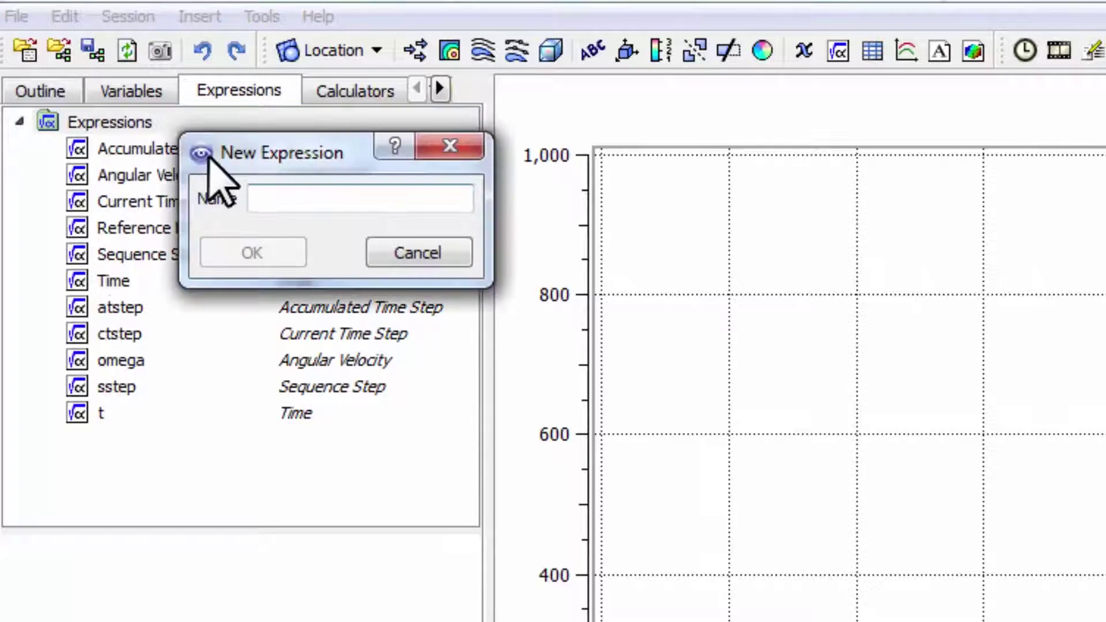
pyautogui.write('My Cp ')
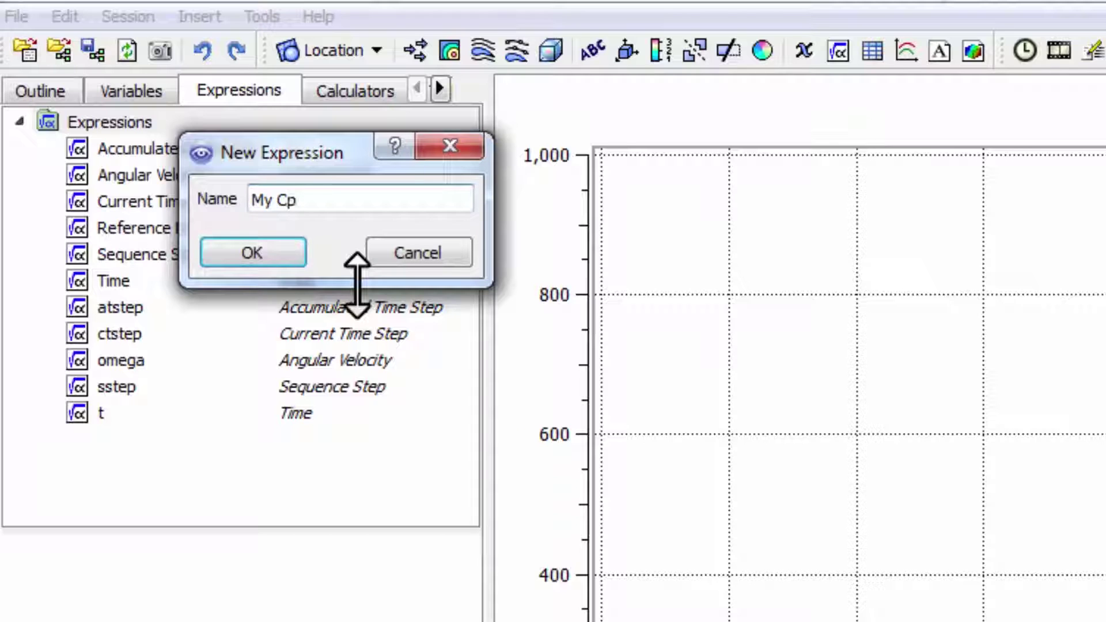
pyautogui.write('expression')
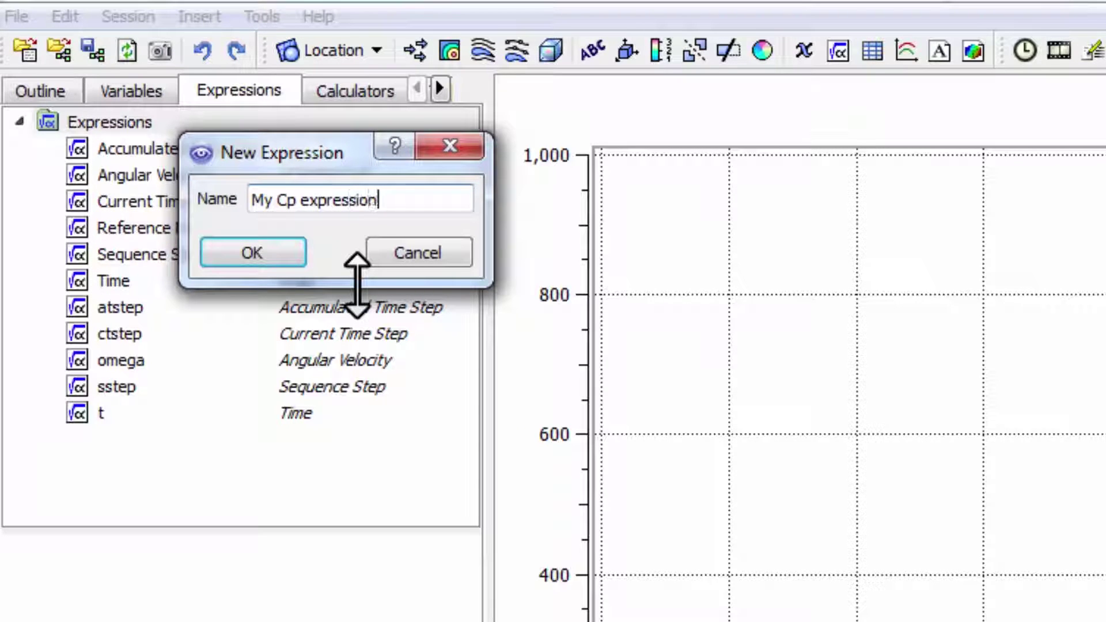
pyautogui.click(230, 248)
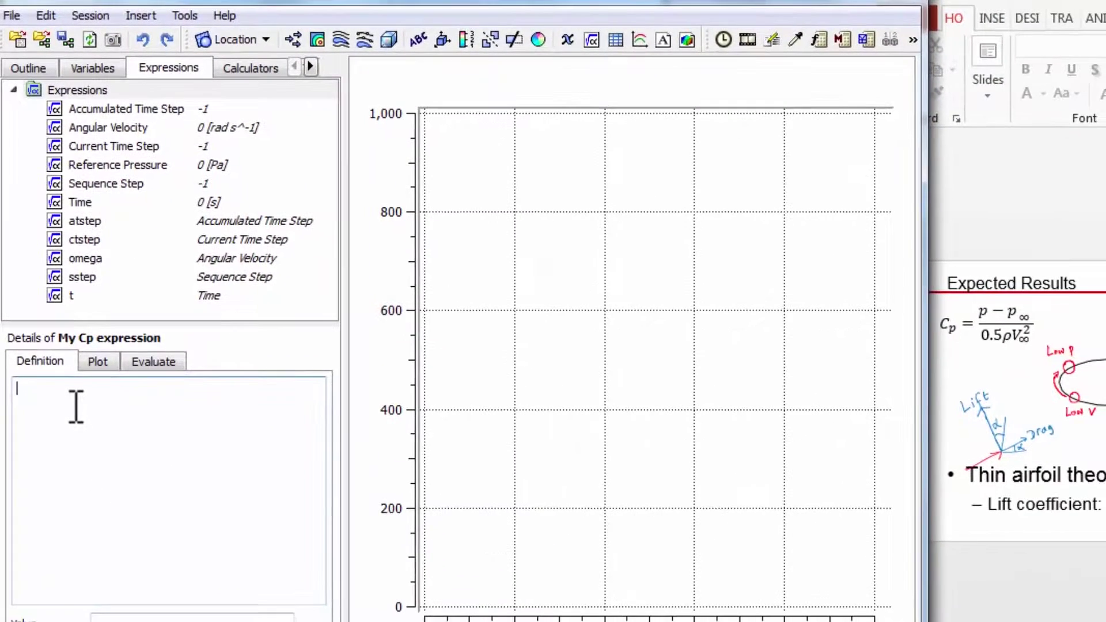
# - Define My Cp expression as Pressure/(0.5*1.1767[kg/m^3]*(51.45[m/s])^2) and apply it
pyautogui.rightClick(76, 407)
pyautogui.moveTo(127, 467)
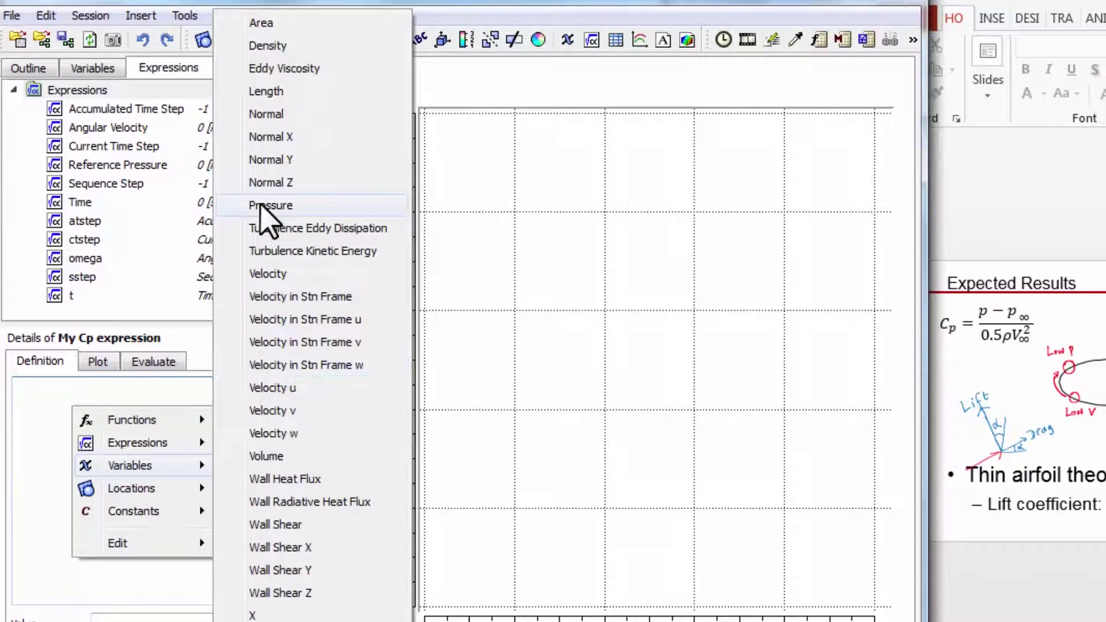
pyautogui.click(262, 206)
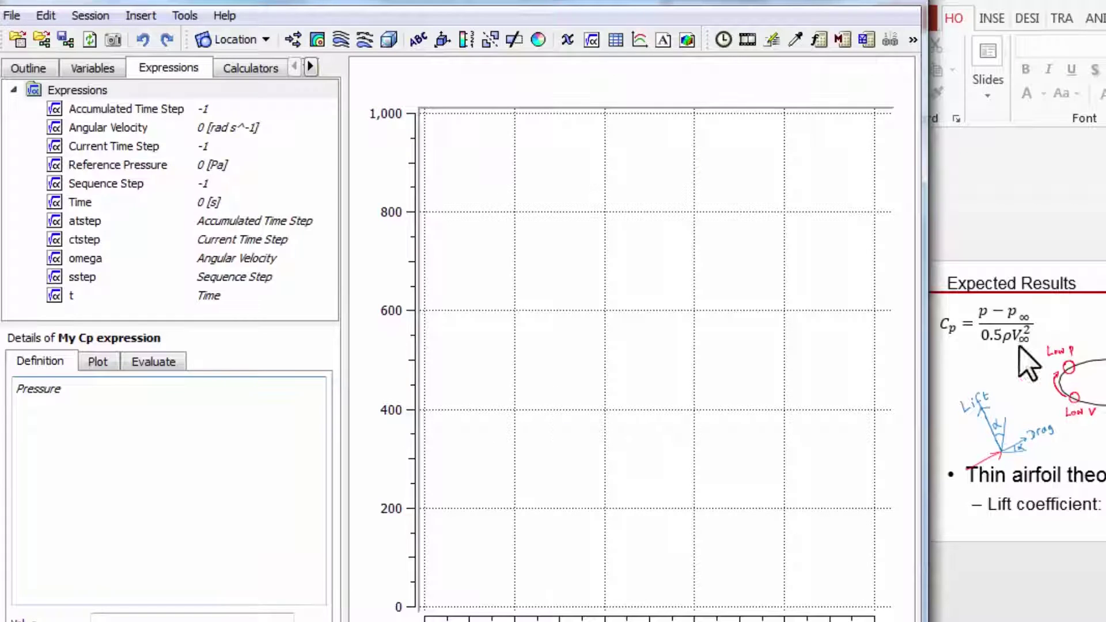
pyautogui.write('/')
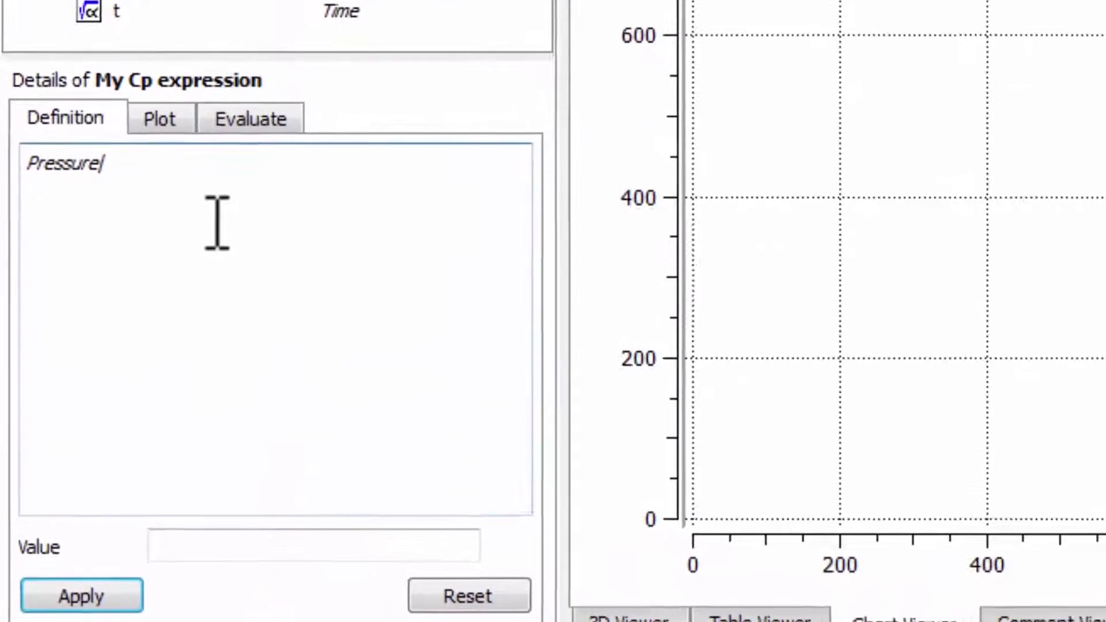
pyautogui.write('(0.5')
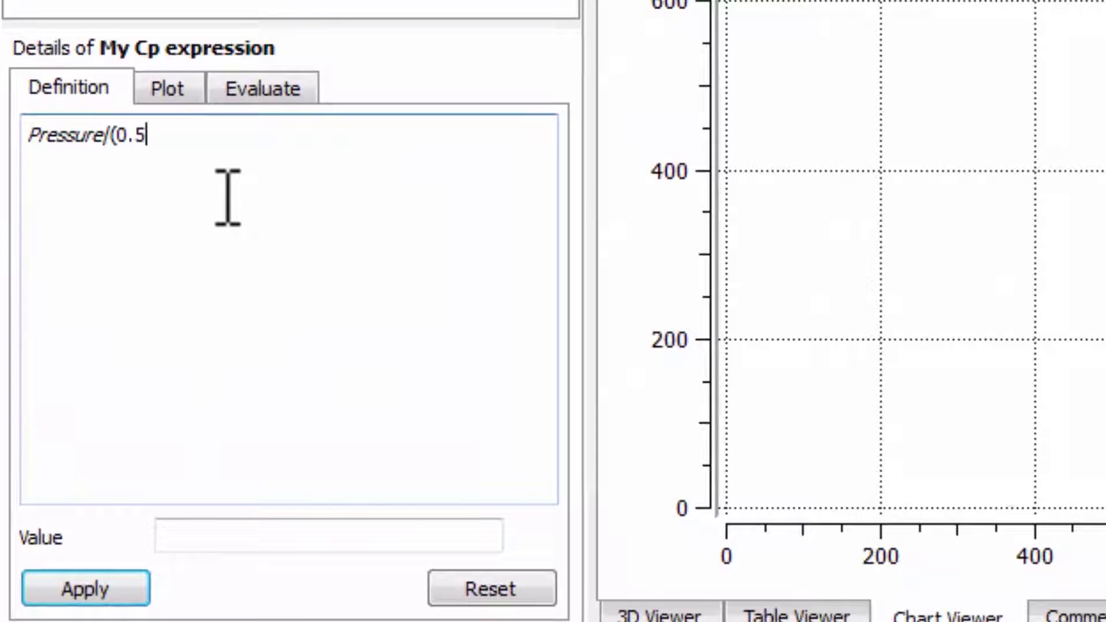
pyautogui.write('*1.1767')
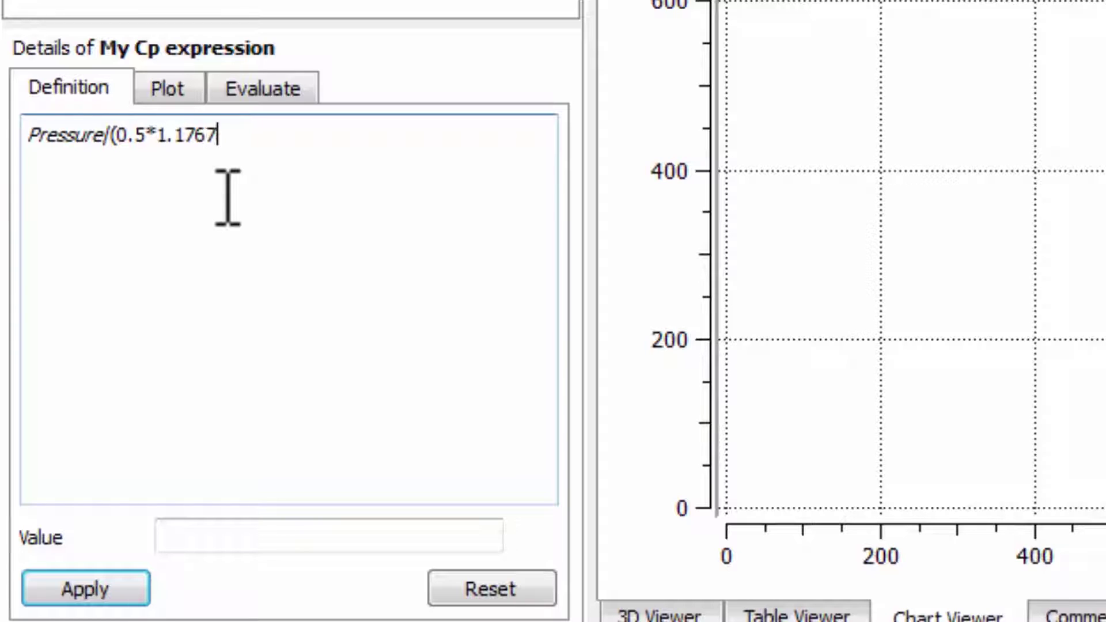
pyautogui.write('[kg/m^3]')
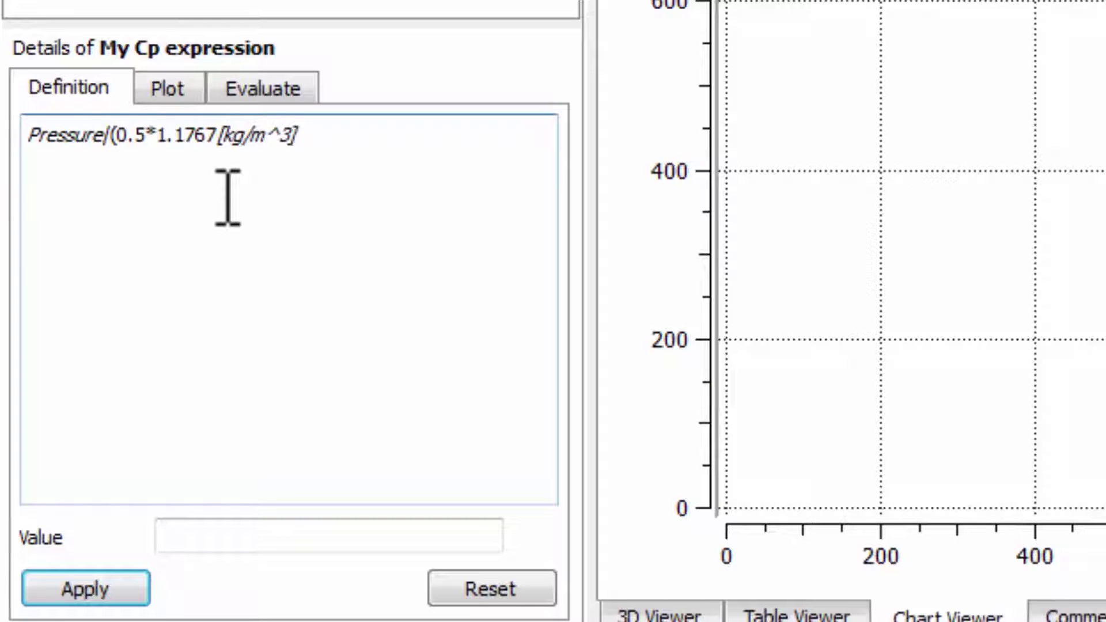
pyautogui.write('*(')
pyautogui.write('5145[m/s]')
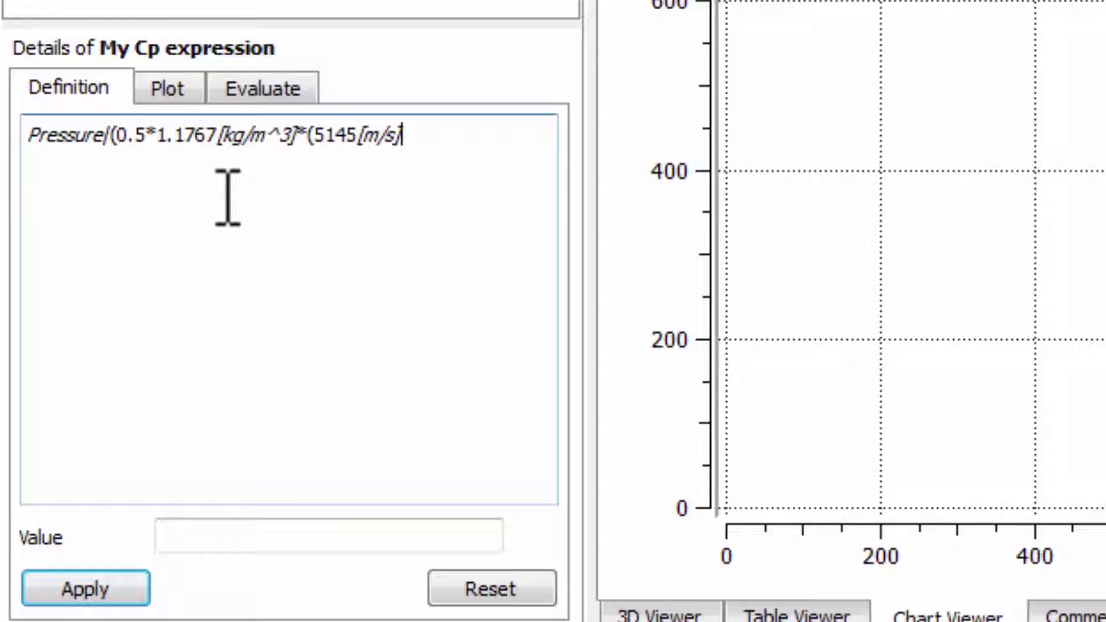
pyautogui.press('Left')
pyautogui.press('Left')
pyautogui.press('Left')
pyautogui.press('Left')
pyautogui.press('Left')
pyautogui.press('Left')
pyautogui.press('Left')
pyautogui.write('.')
pyautogui.press('Right')
pyautogui.press('Right')
pyautogui.press('Right')
pyautogui.press('Right')
pyautogui.press('Right')
pyautogui.press('Right')
pyautogui.press('Right')
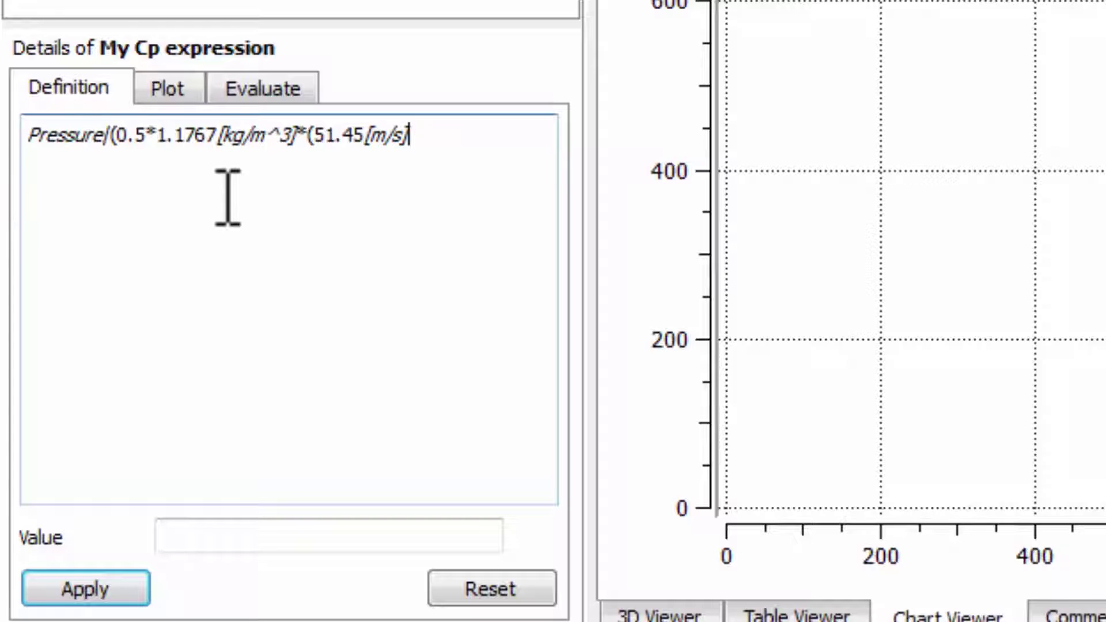
pyautogui.write(')')
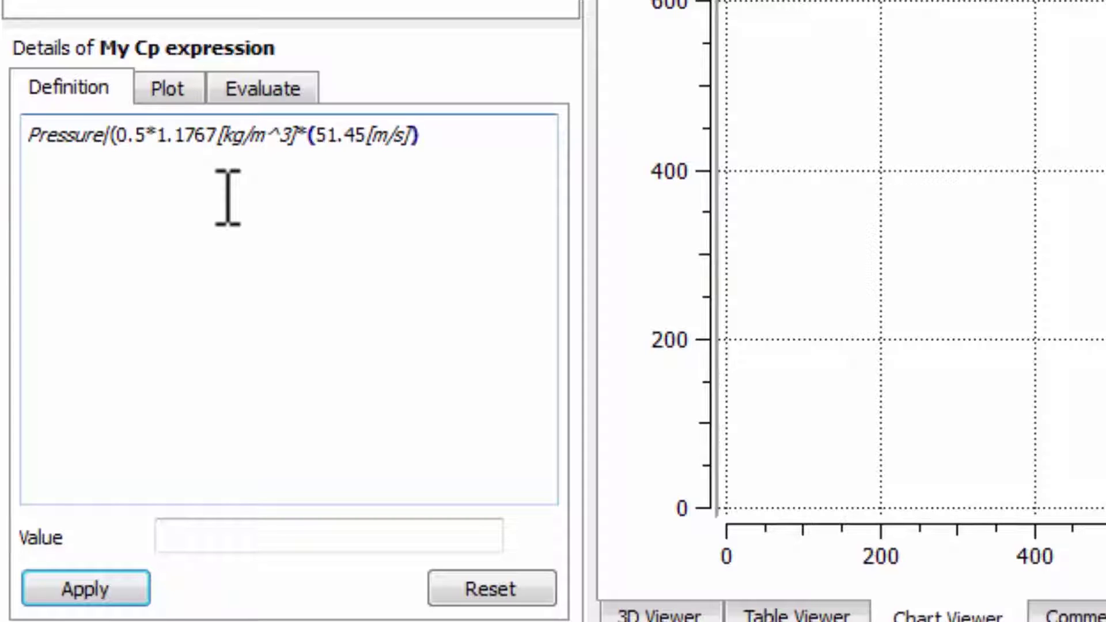
pyautogui.write('^2')
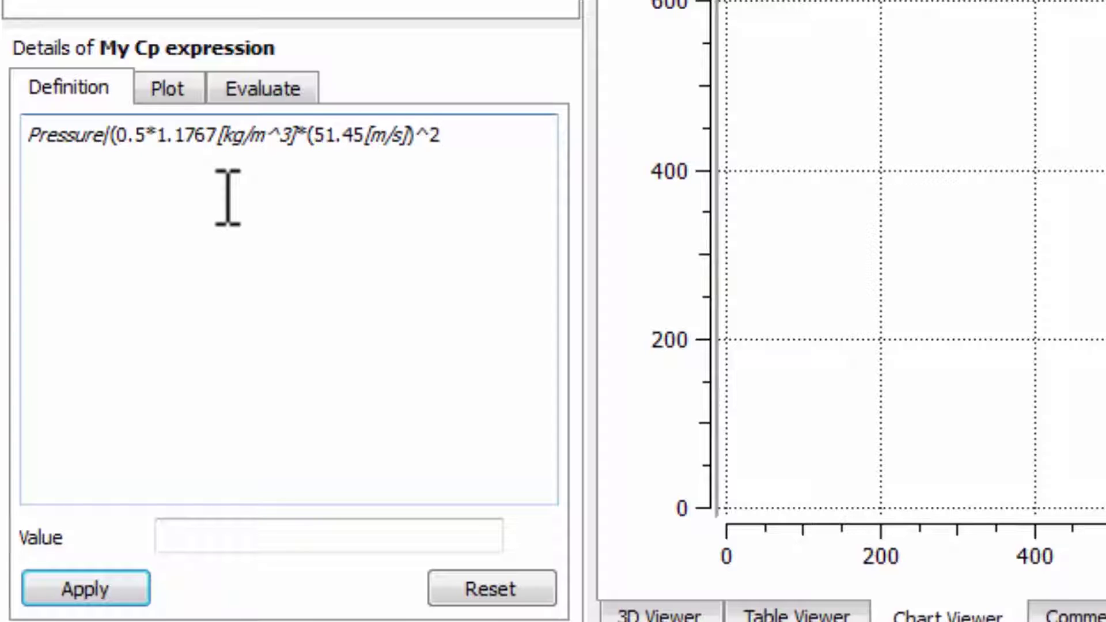
pyautogui.write(')')
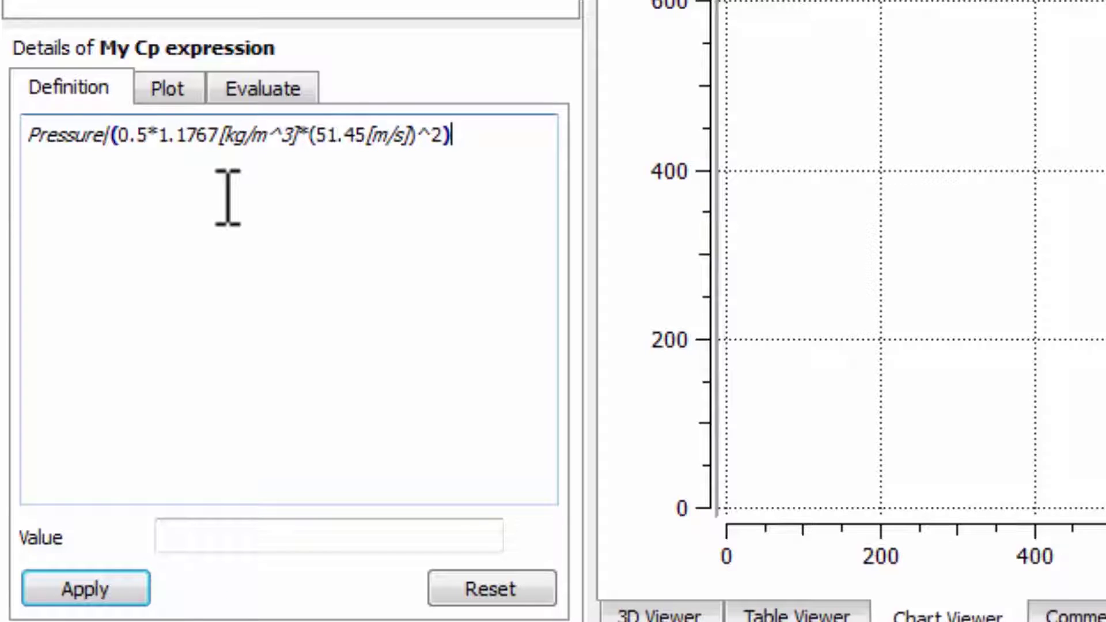
pyautogui.click(124, 586)
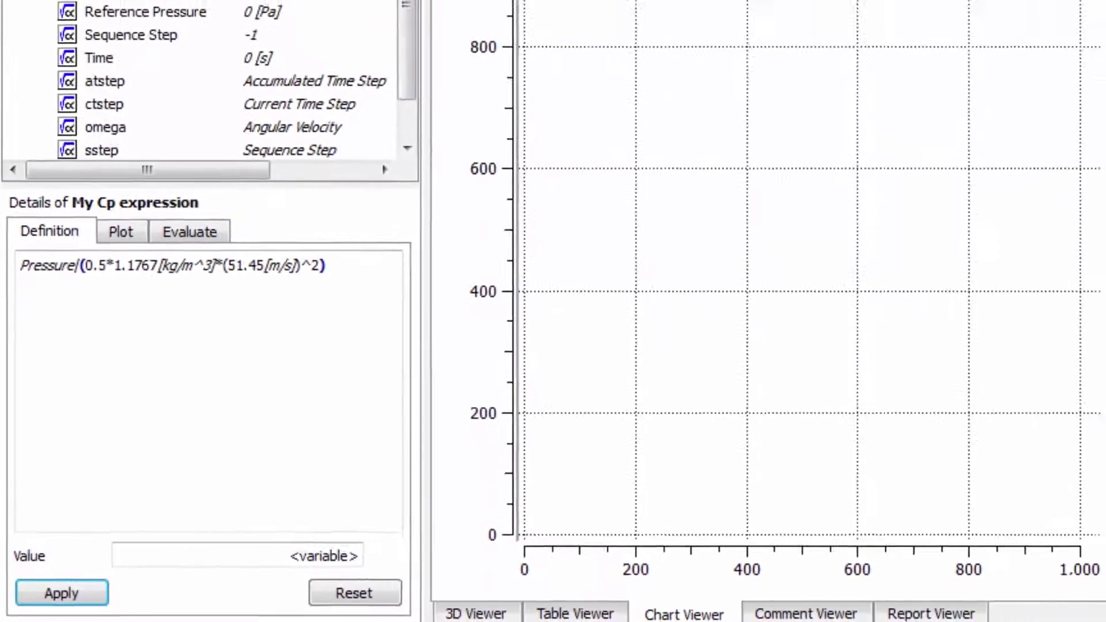
# - Create a derived variable 'My Cp' whose expression is My Cp expression, and apply it
pyautogui.click(98, 41)
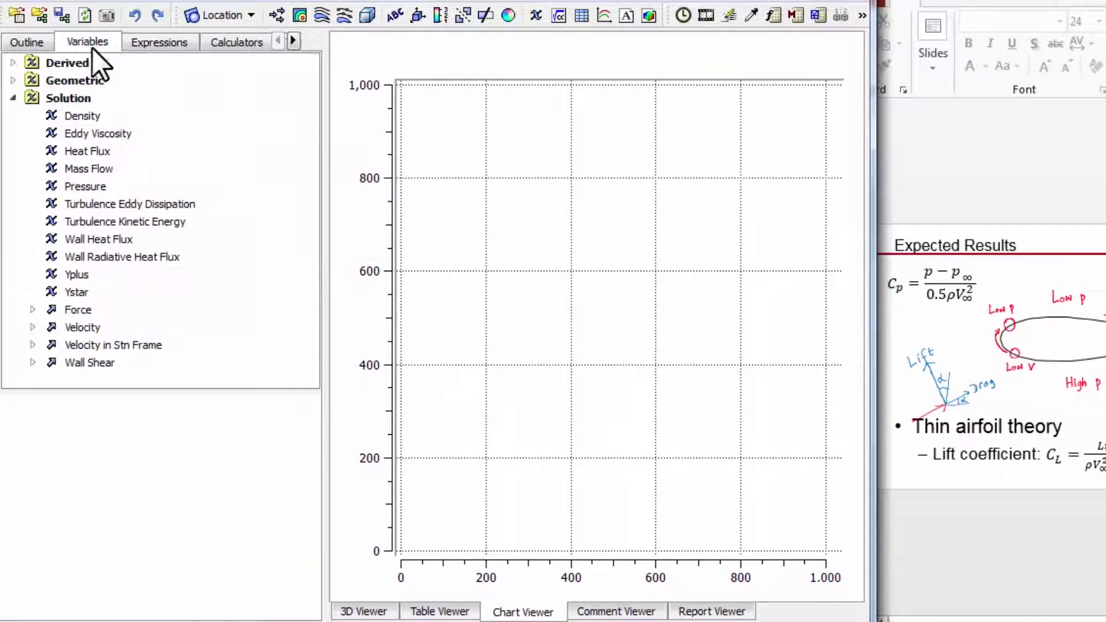
pyautogui.rightClick(67, 64)
pyautogui.click(130, 80)
pyautogui.write('My Cp')
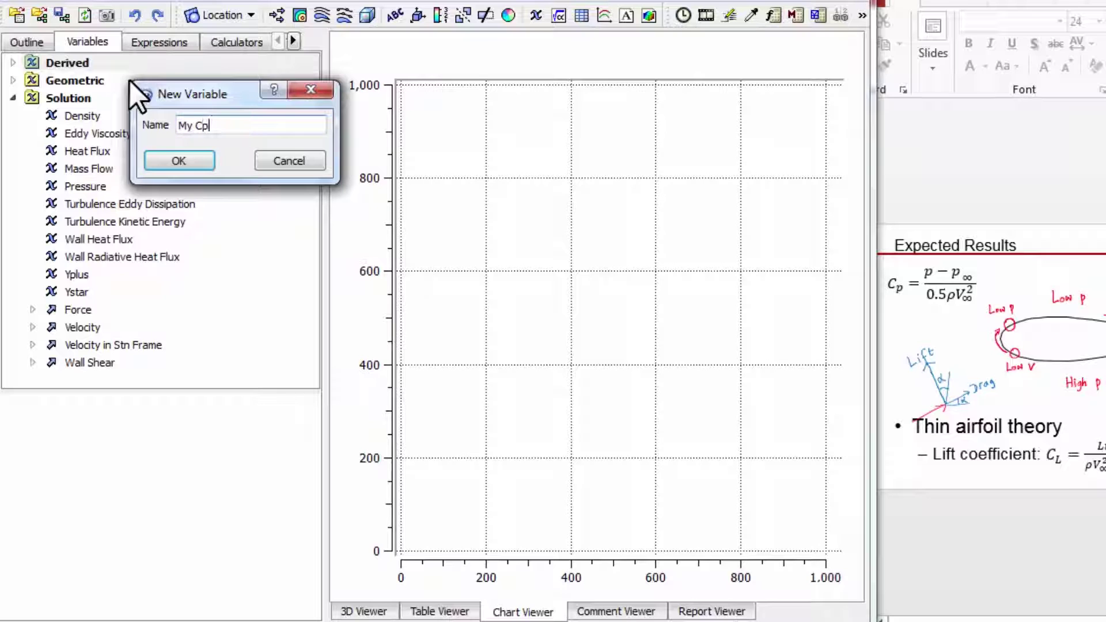
pyautogui.click(176, 160)
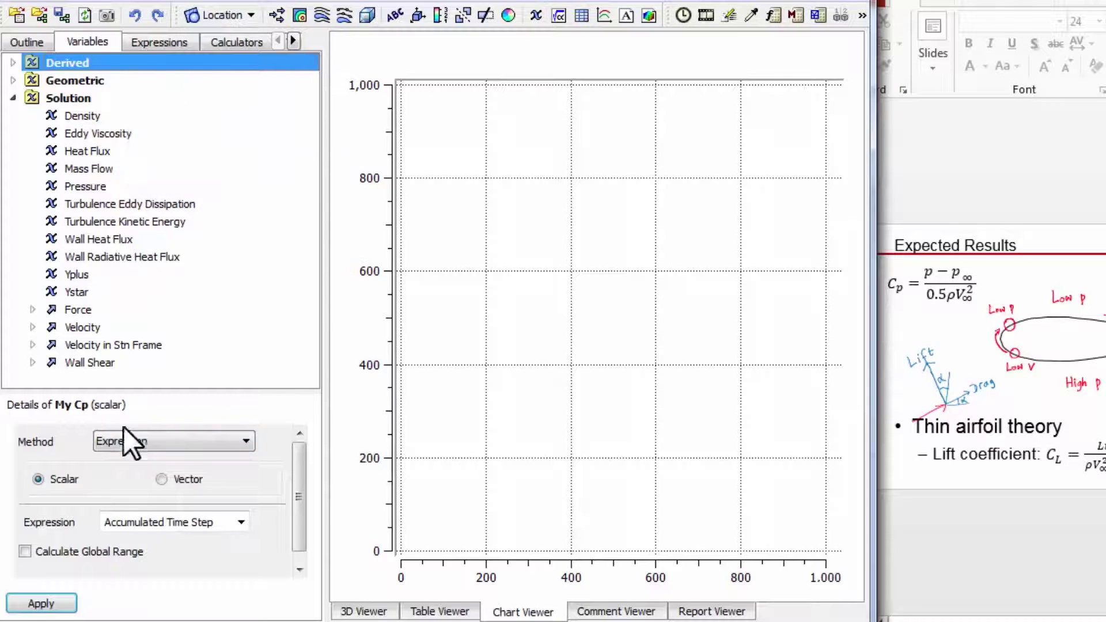
pyautogui.click(242, 524)
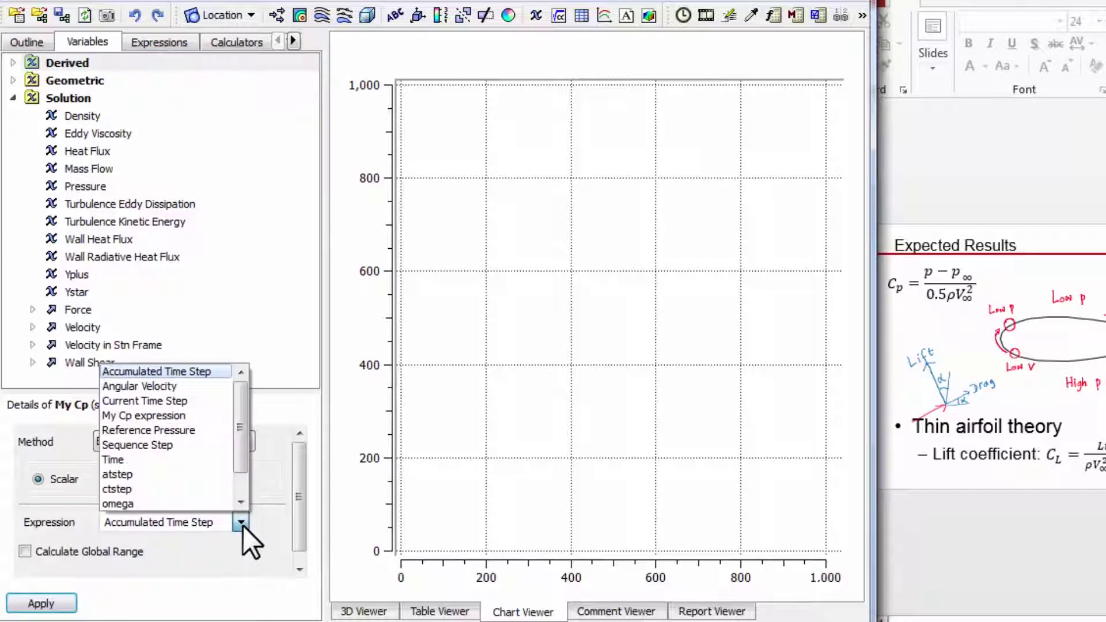
pyautogui.click(182, 416)
pyautogui.click(52, 601)
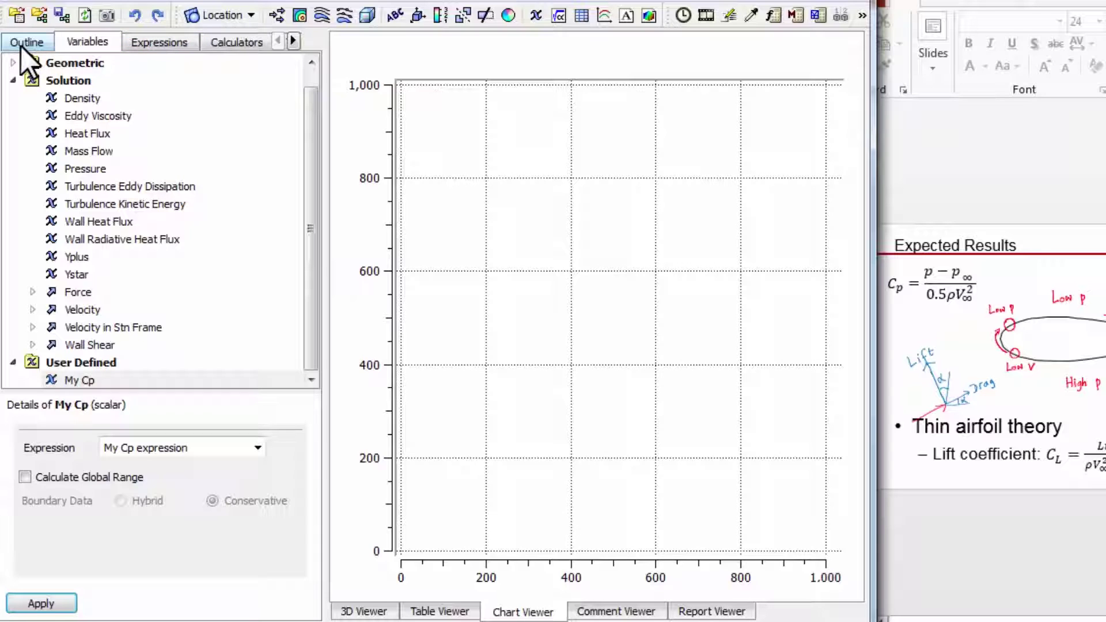
# - Insert a polyline location and name it 'My airfoil'
pyautogui.click(242, 15)
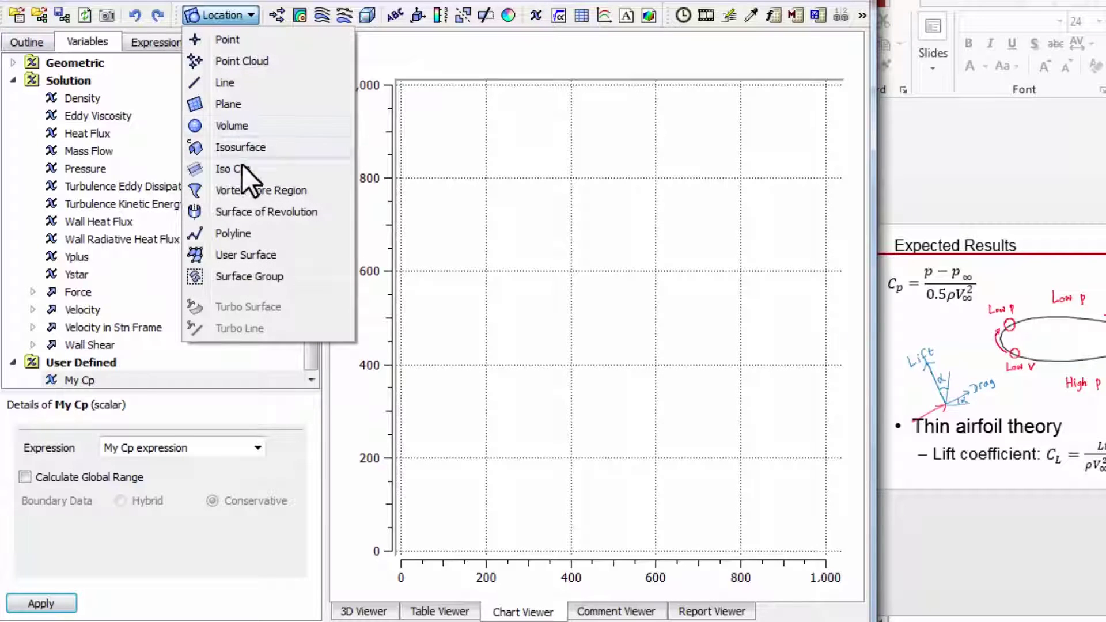
pyautogui.click(244, 233)
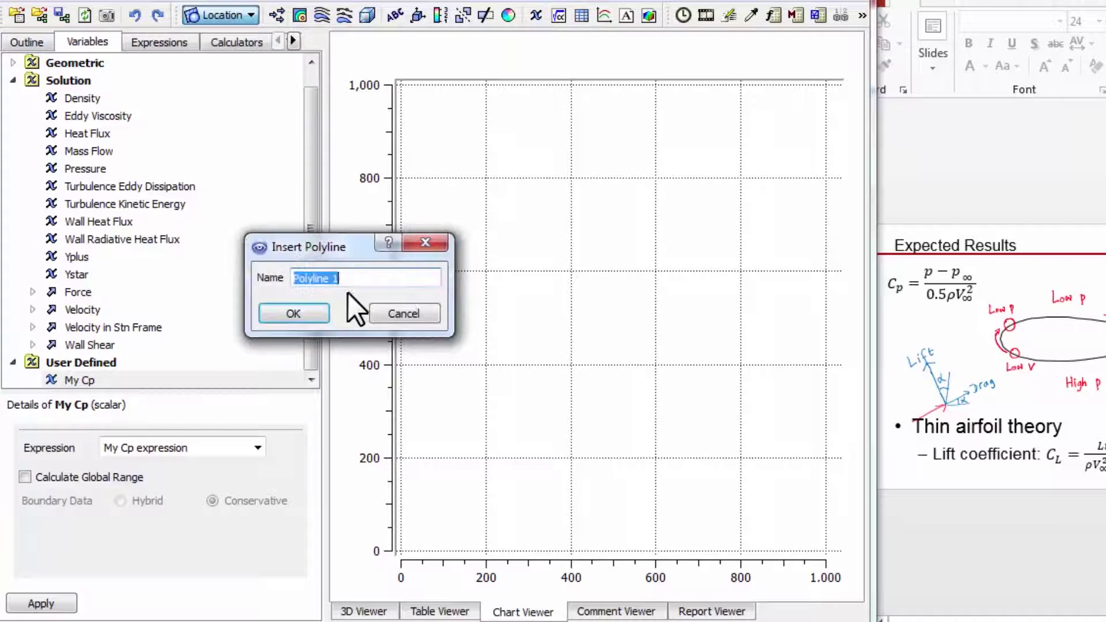
pyautogui.write('My airfoil')
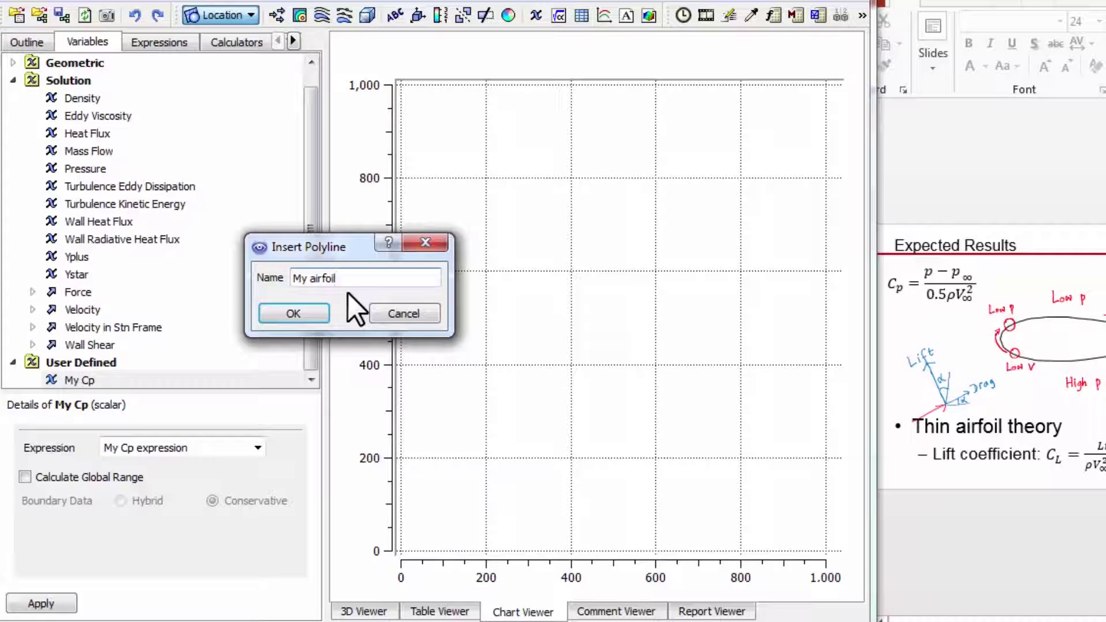
pyautogui.click(299, 317)
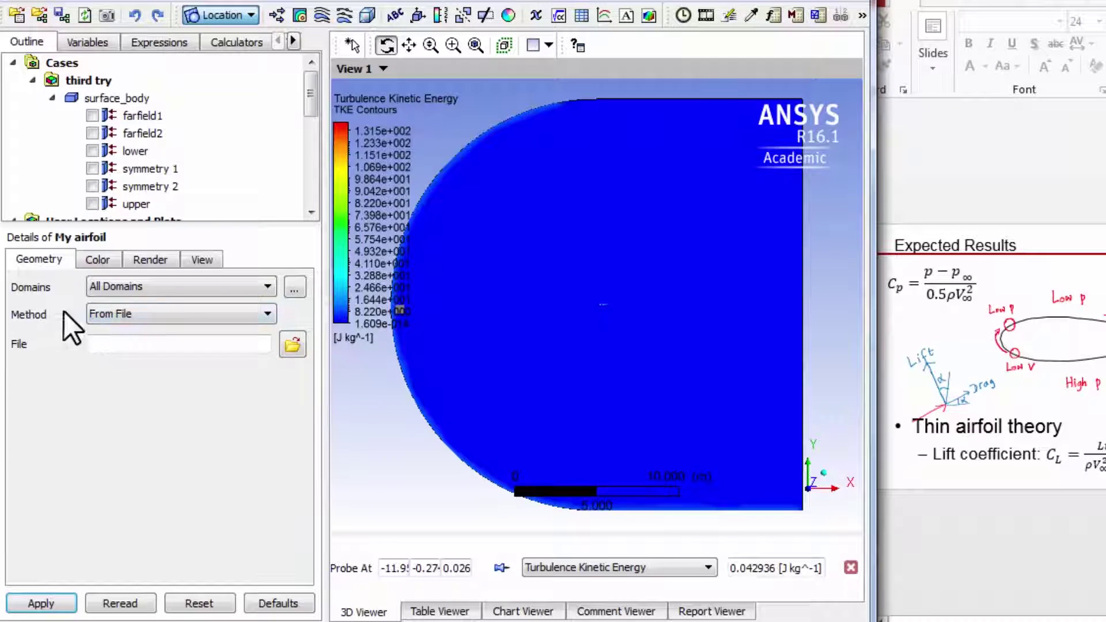
# - Set the polyline method to Boundary Intersection and hide the TKE contours
pyautogui.click(113, 313)
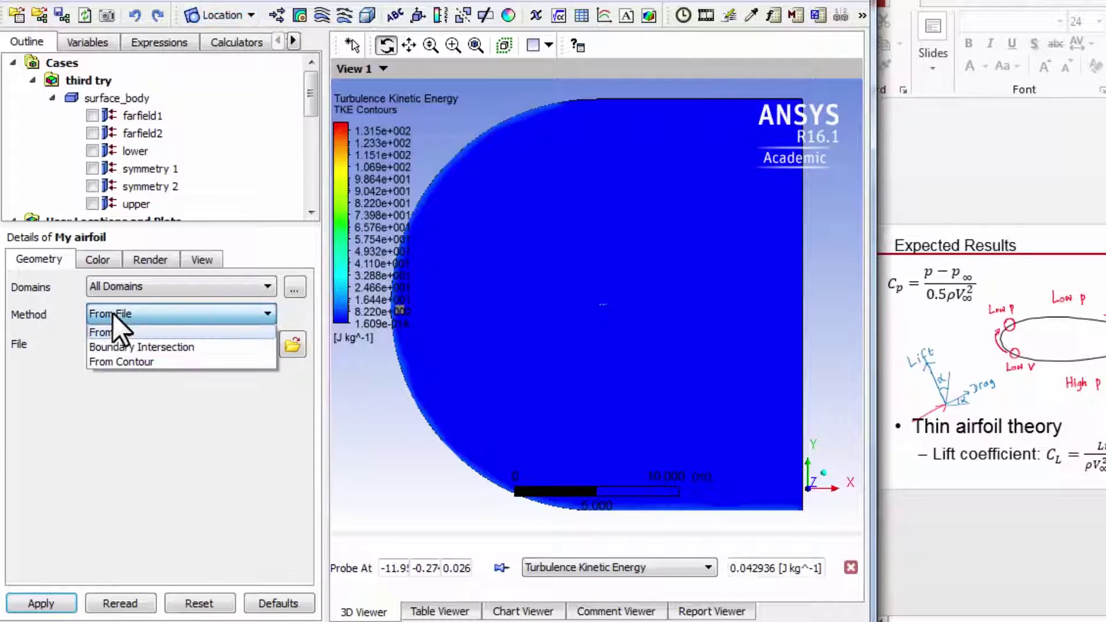
pyautogui.click(120, 348)
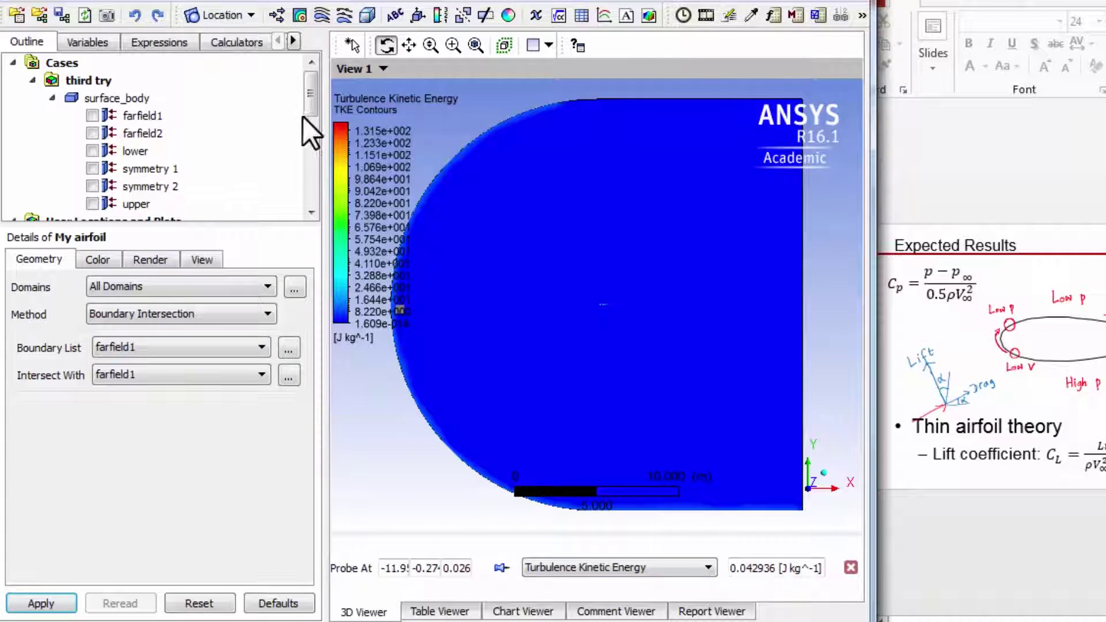
pyautogui.scroll(-2, 312, 105)
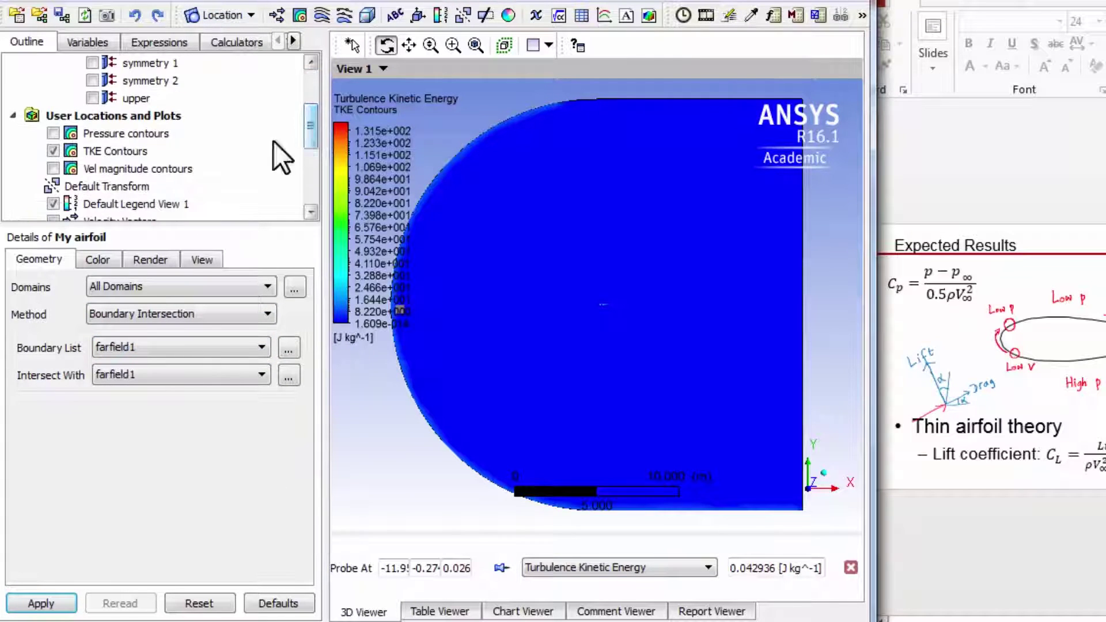
pyautogui.click(53, 150)
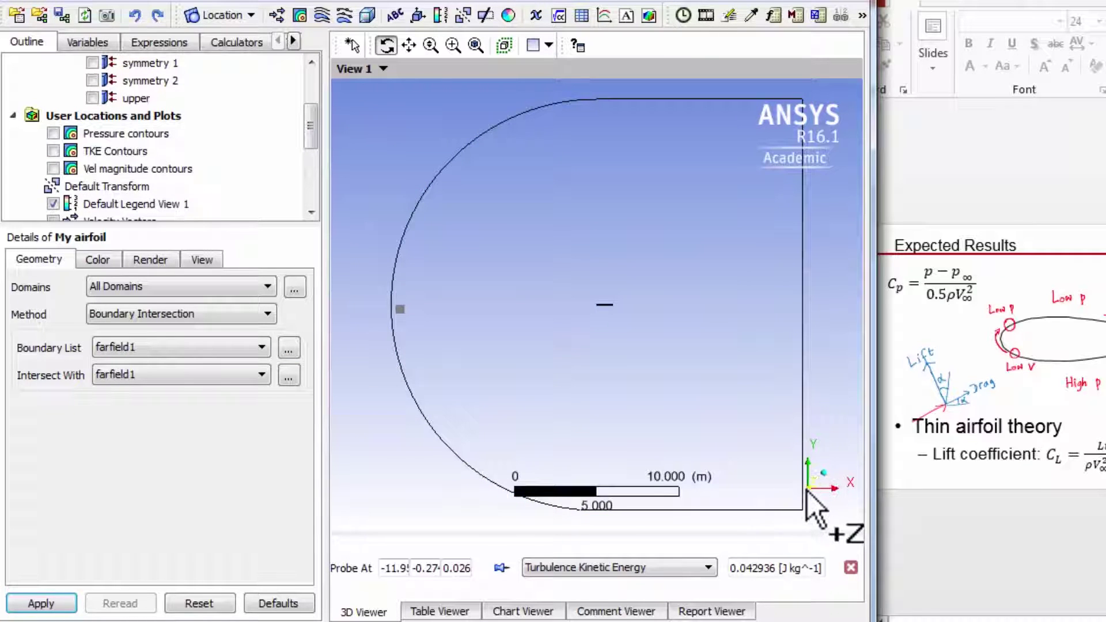
pyautogui.click(823, 473)
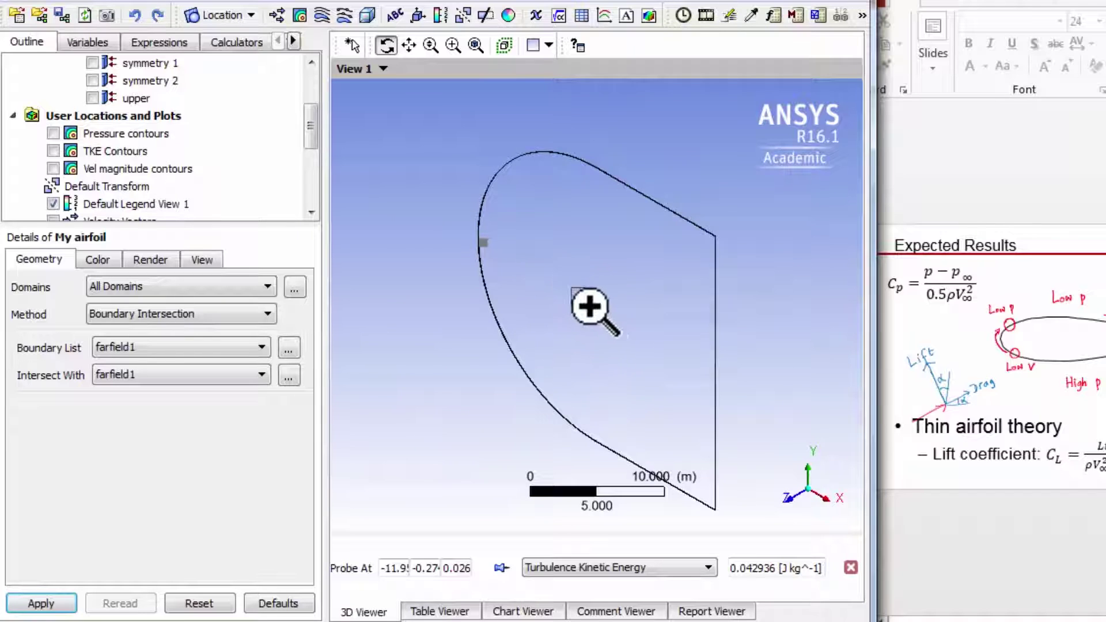
pyautogui.scroll(5, 659, 345)
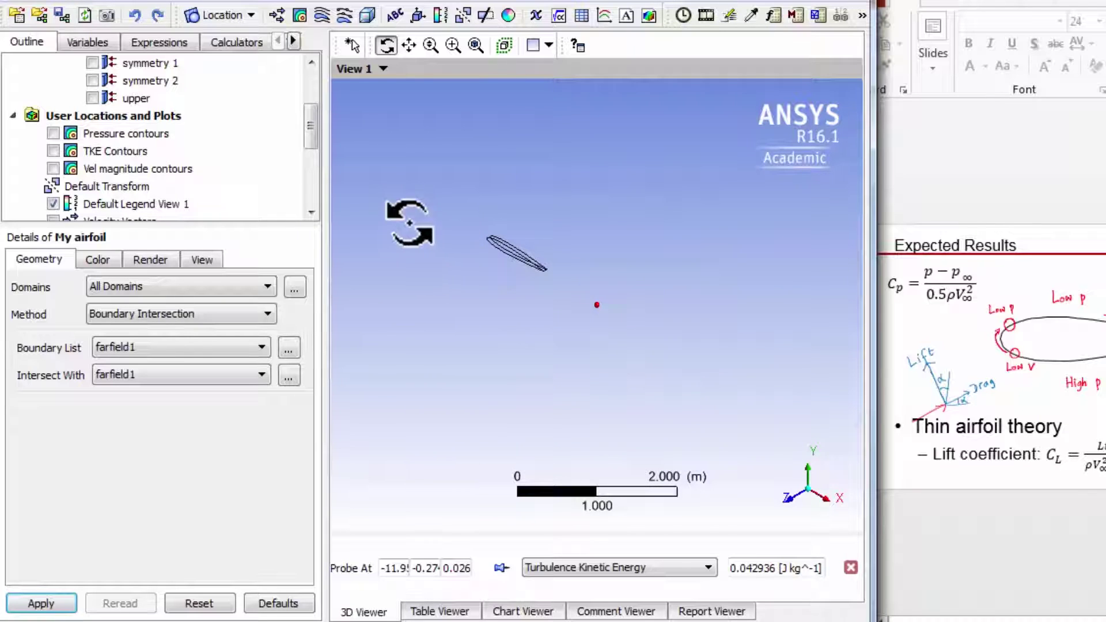
# - Intersect the lower and upper boundaries with symmetry 1 and apply the My airfoil polyline
pyautogui.click(292, 352)
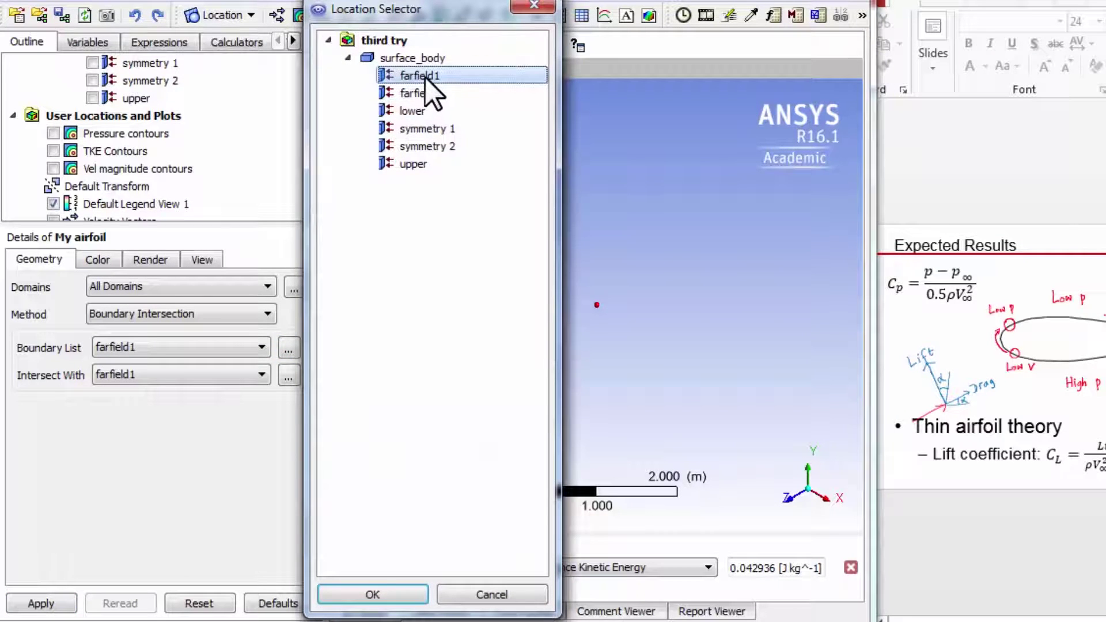
pyautogui.click(423, 110)
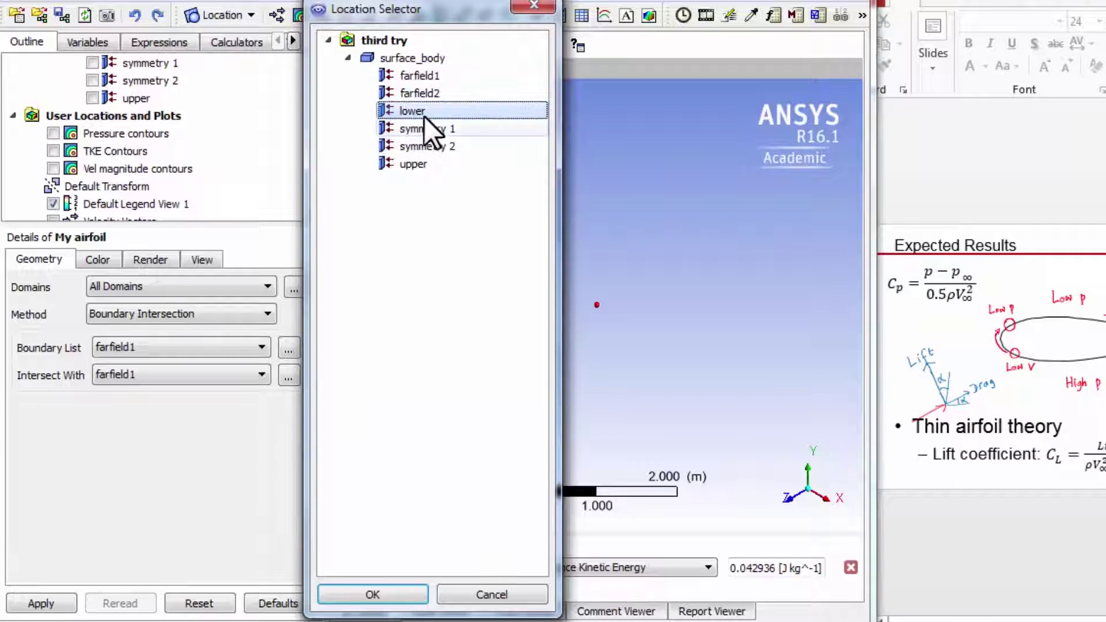
pyautogui.keyDown('ctrl'); pyautogui.click(423, 166); pyautogui.keyUp('ctrl')
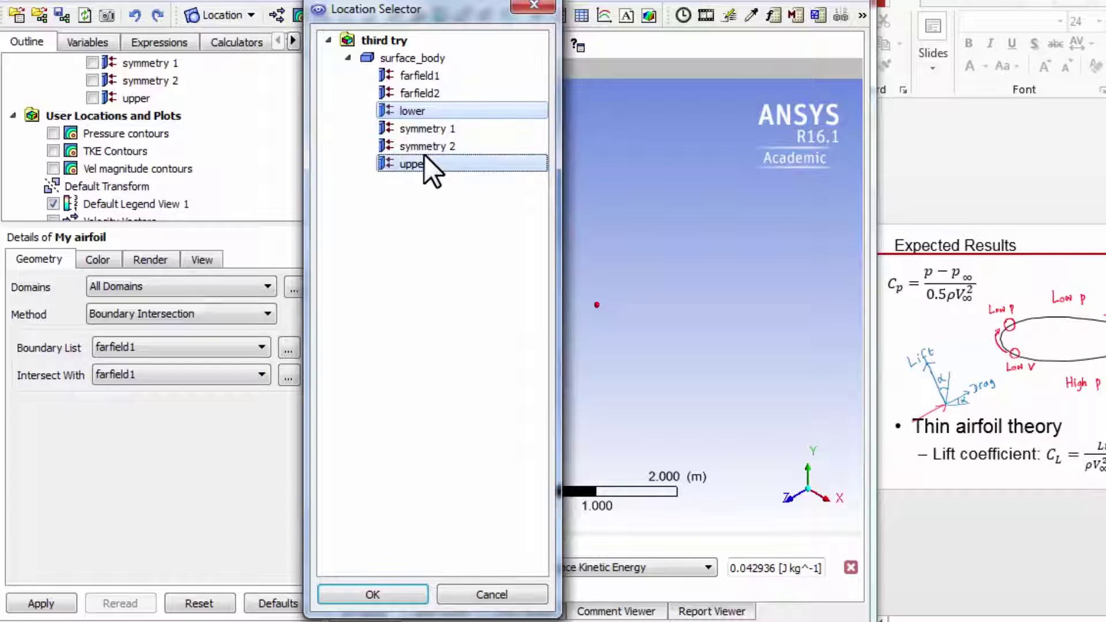
pyautogui.click(384, 593)
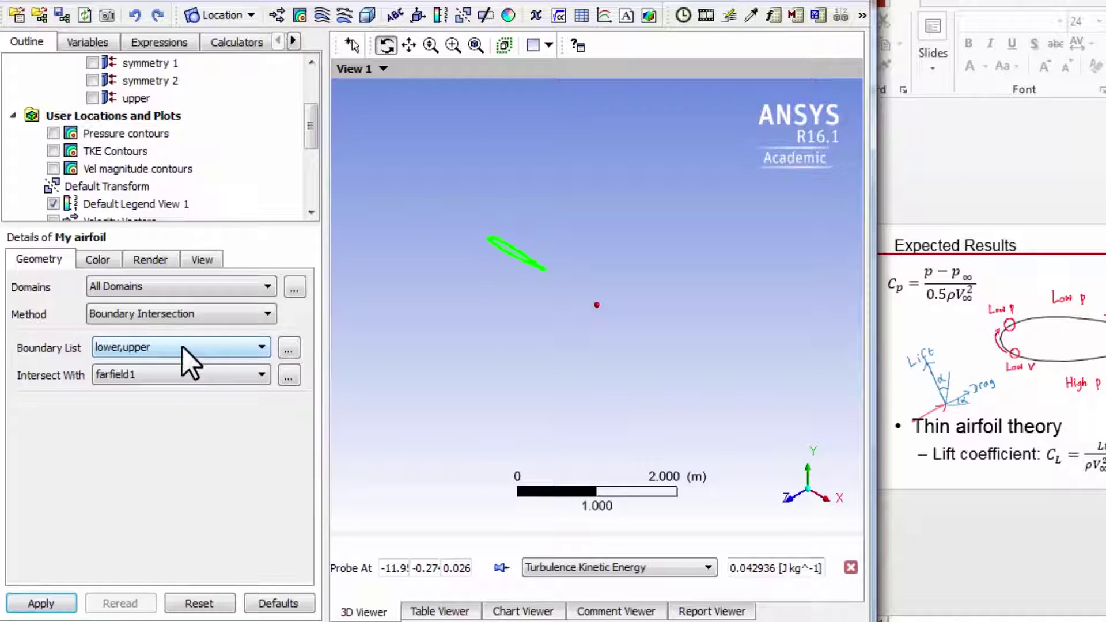
pyautogui.click(175, 378)
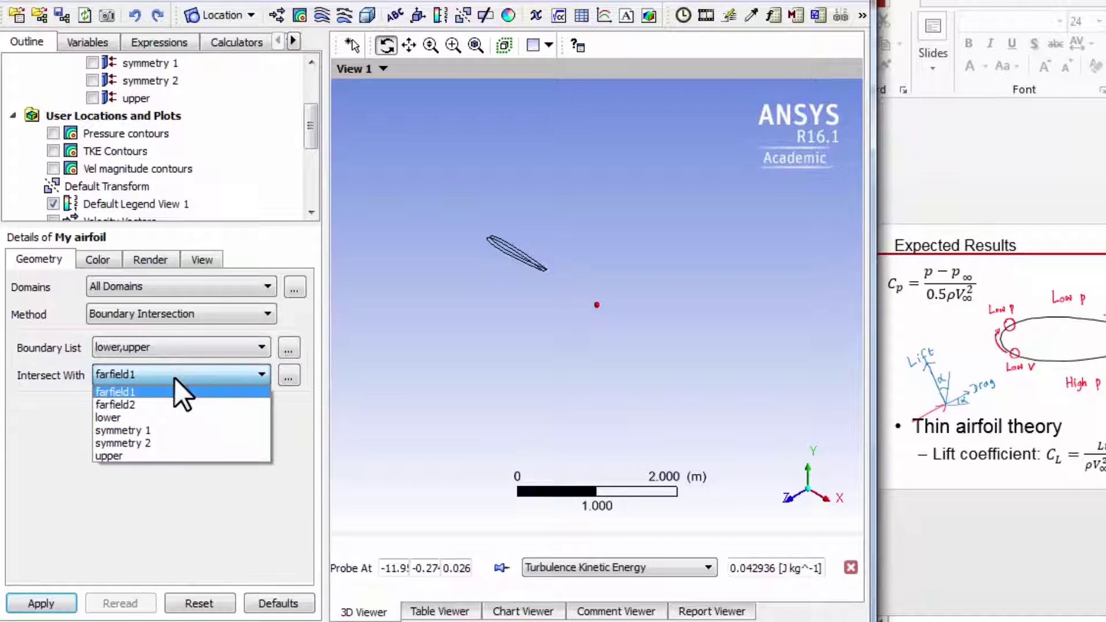
pyautogui.click(160, 430)
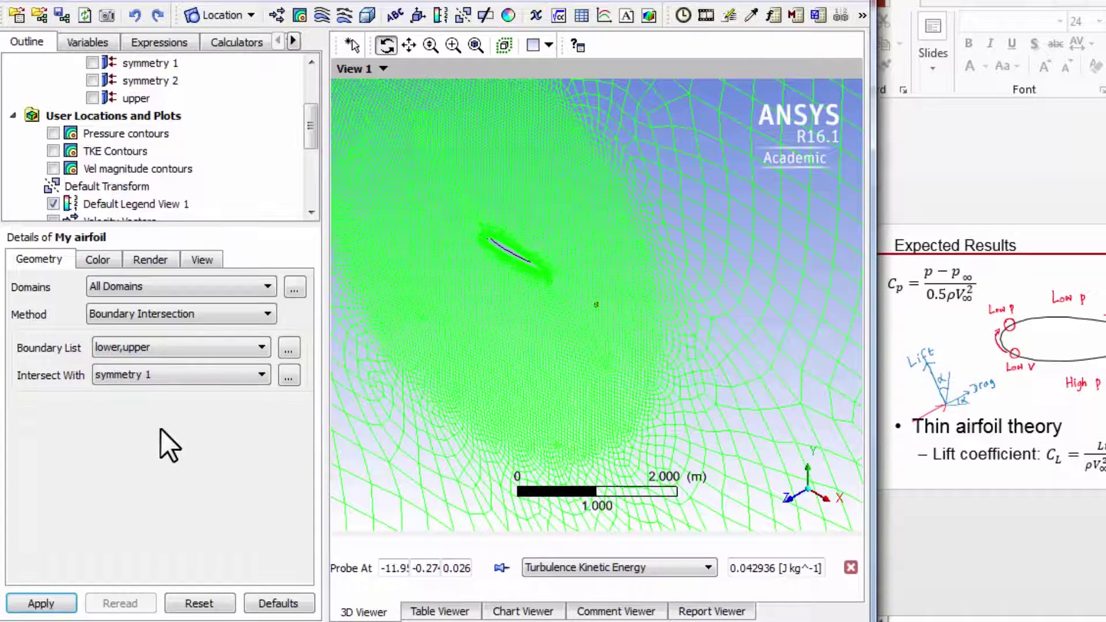
pyautogui.click(40, 603)
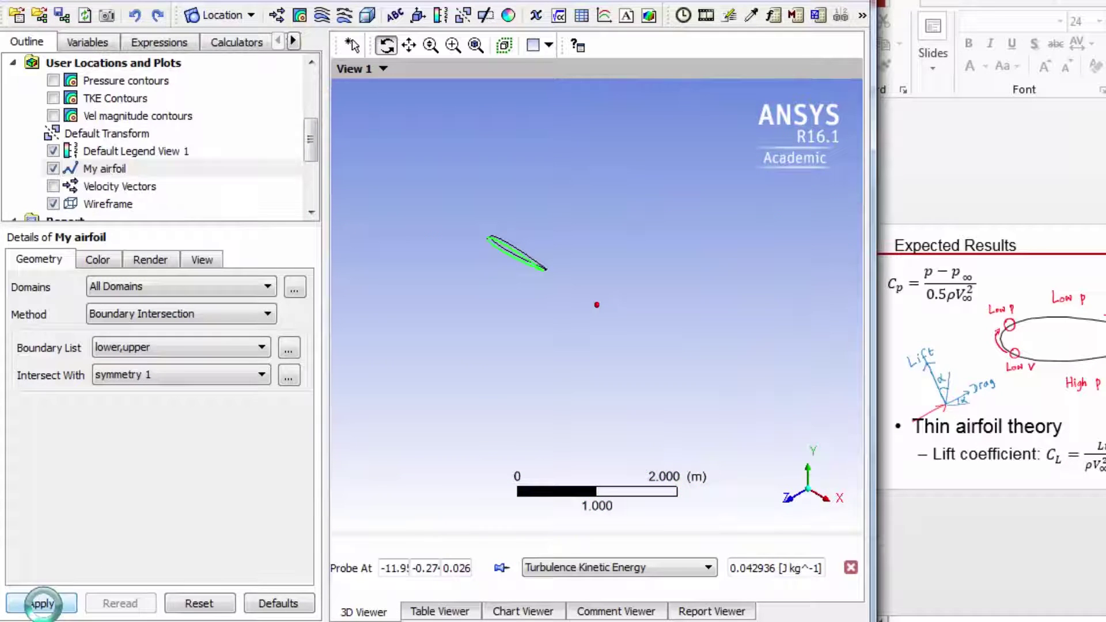
pyautogui.moveTo(540, 267); pyautogui.dragTo(544, 296)
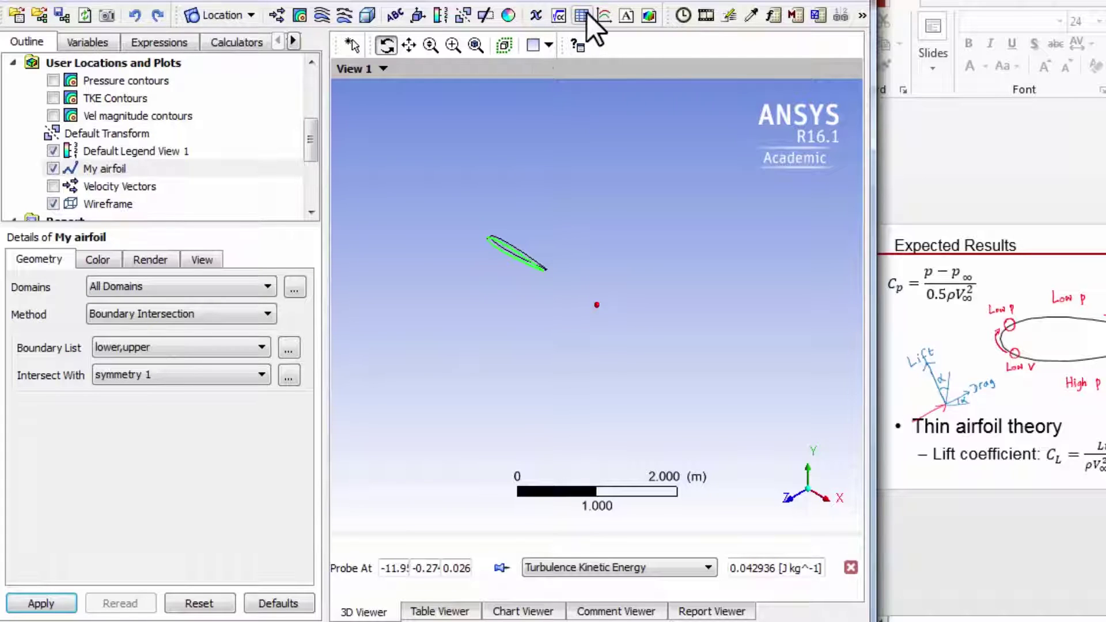
# - Insert a chart named 'Cp' with My airfoil as its data series location
pyautogui.click(602, 14)
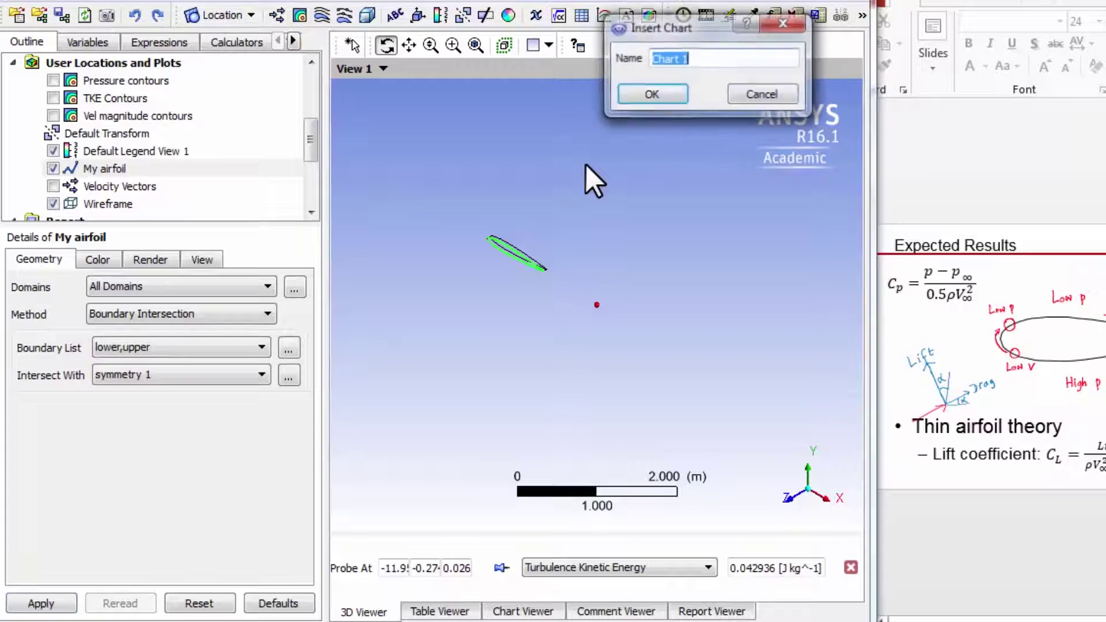
pyautogui.write('Cp')
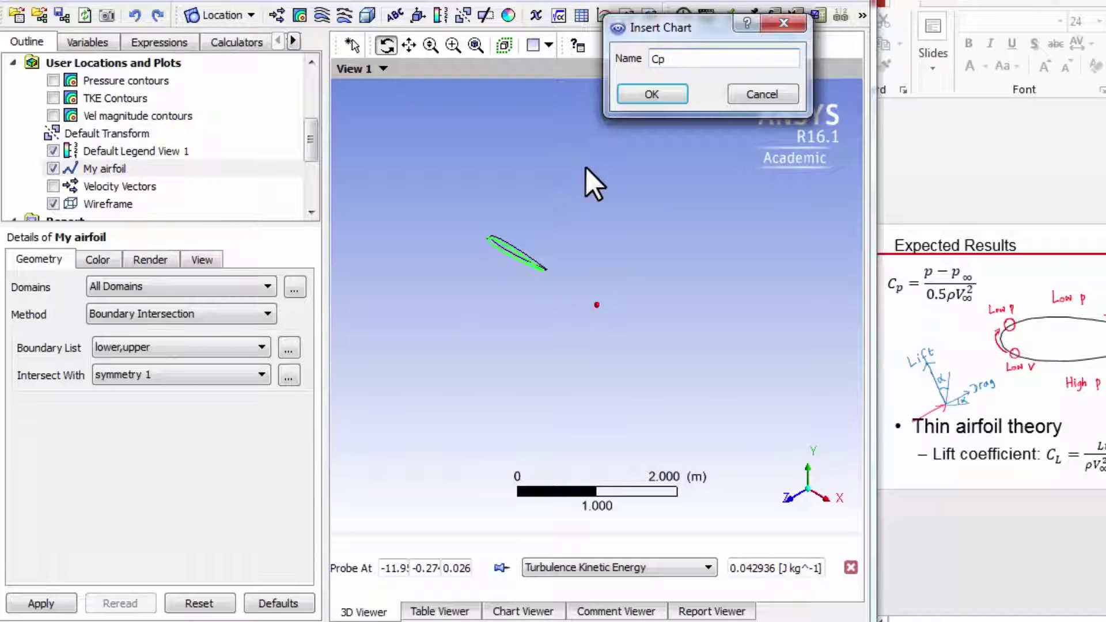
pyautogui.click(654, 95)
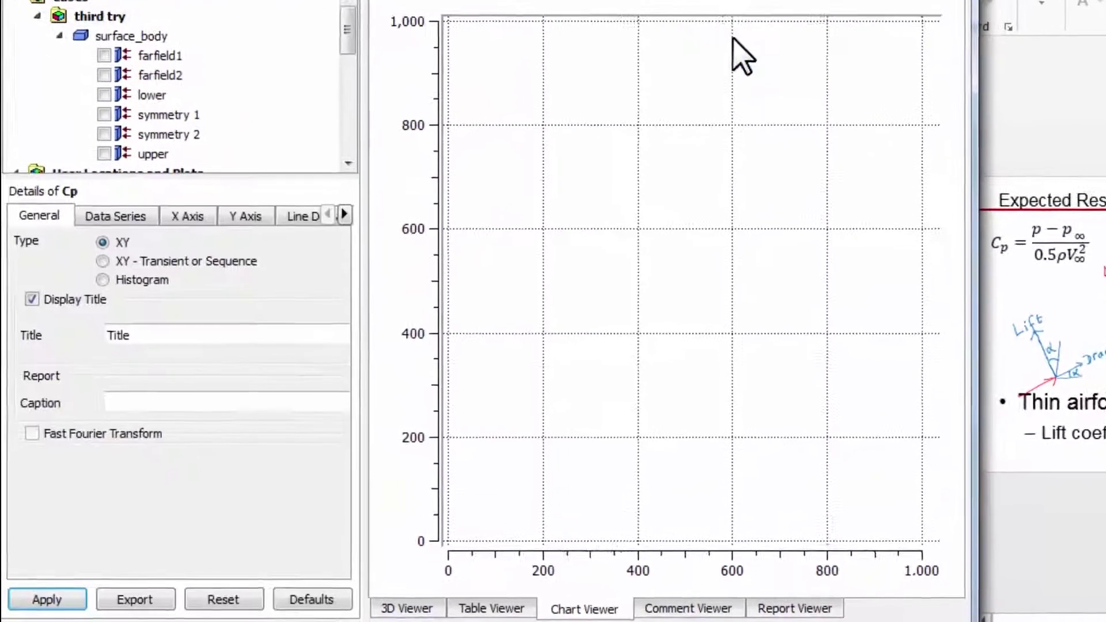
pyautogui.click(119, 217)
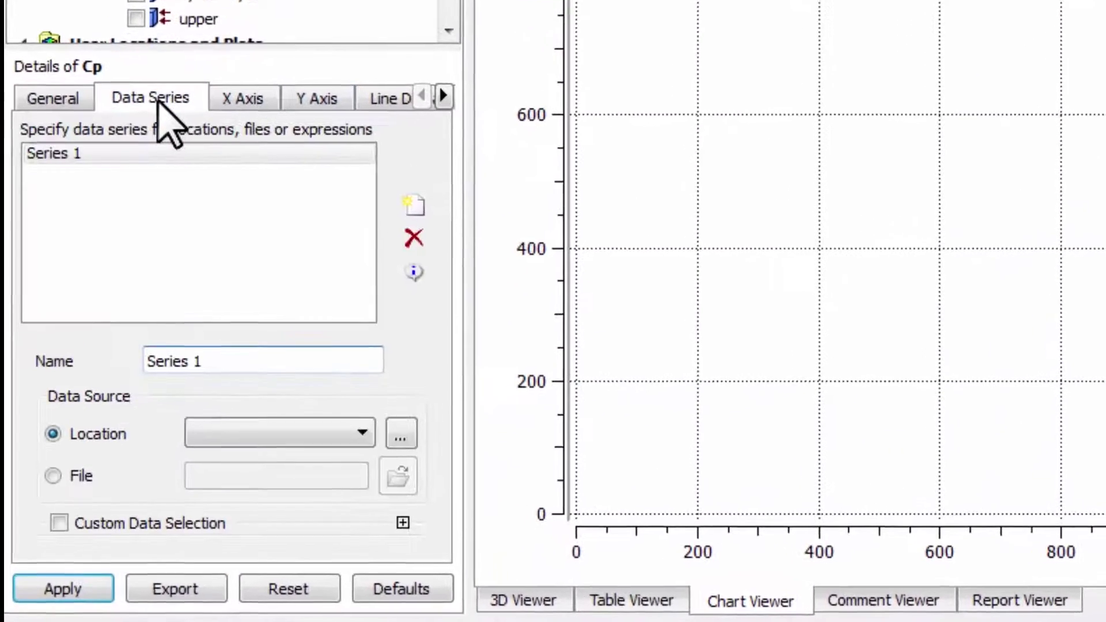
pyautogui.click(265, 432)
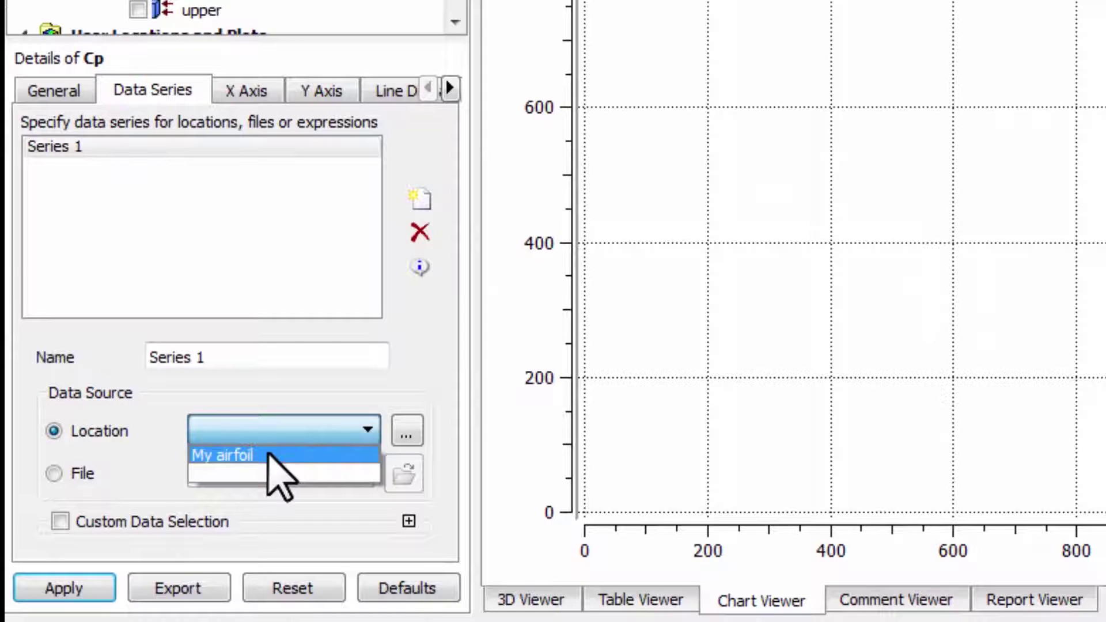
pyautogui.click(268, 455)
# - Set the X axis variable to X and the Y axis variable to My Cp, then apply
pyautogui.click(247, 93)
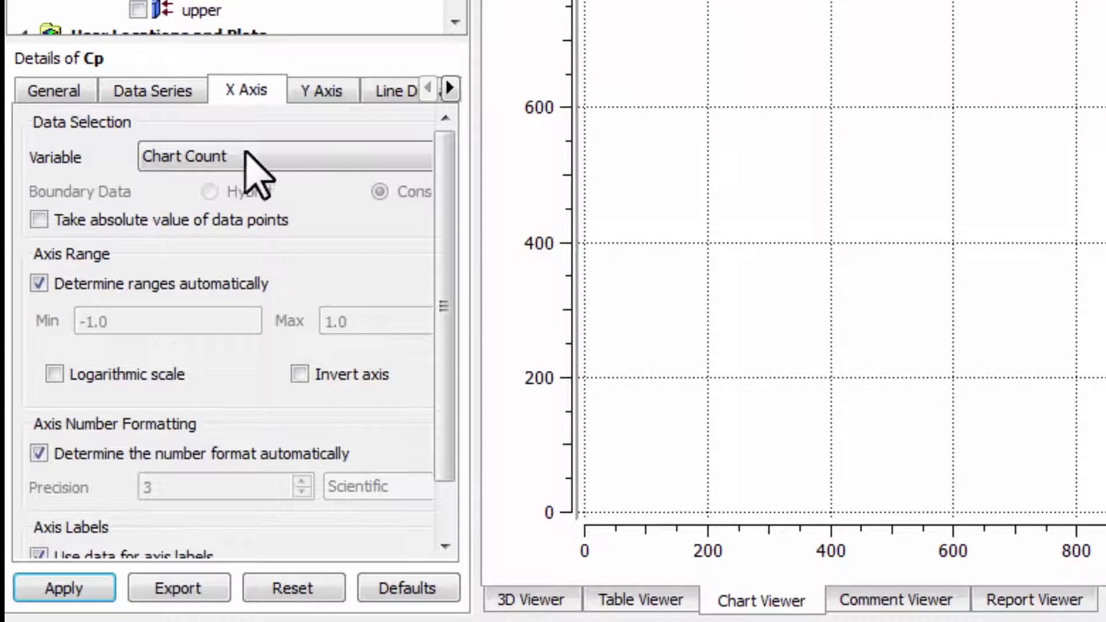
pyautogui.click(256, 165)
pyautogui.scroll(-2, 242, 267)
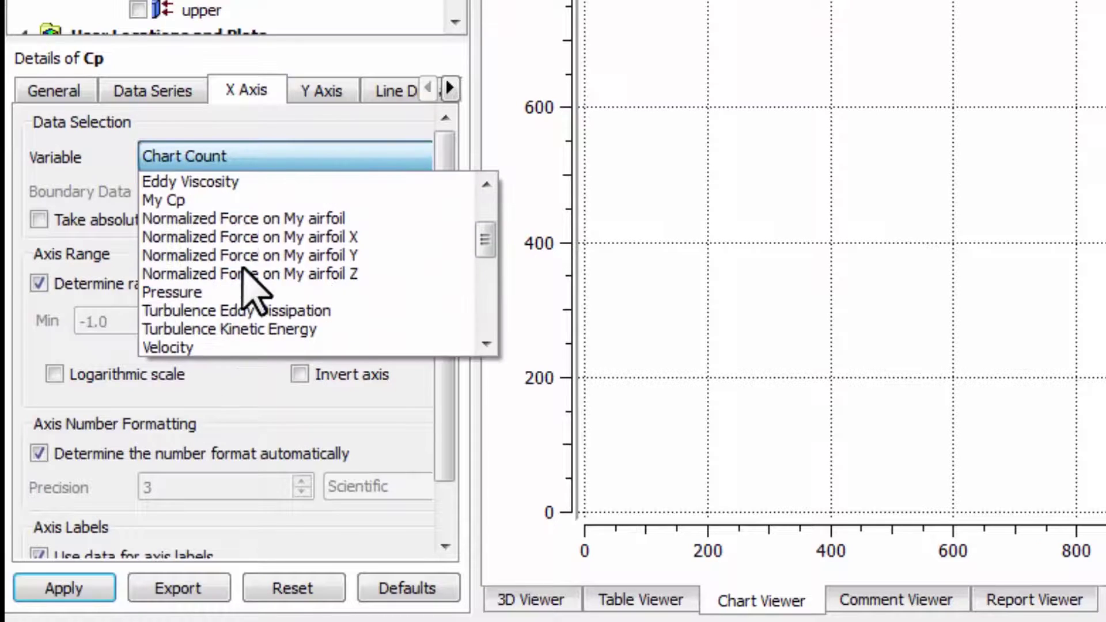
pyautogui.scroll(-6, 242, 267)
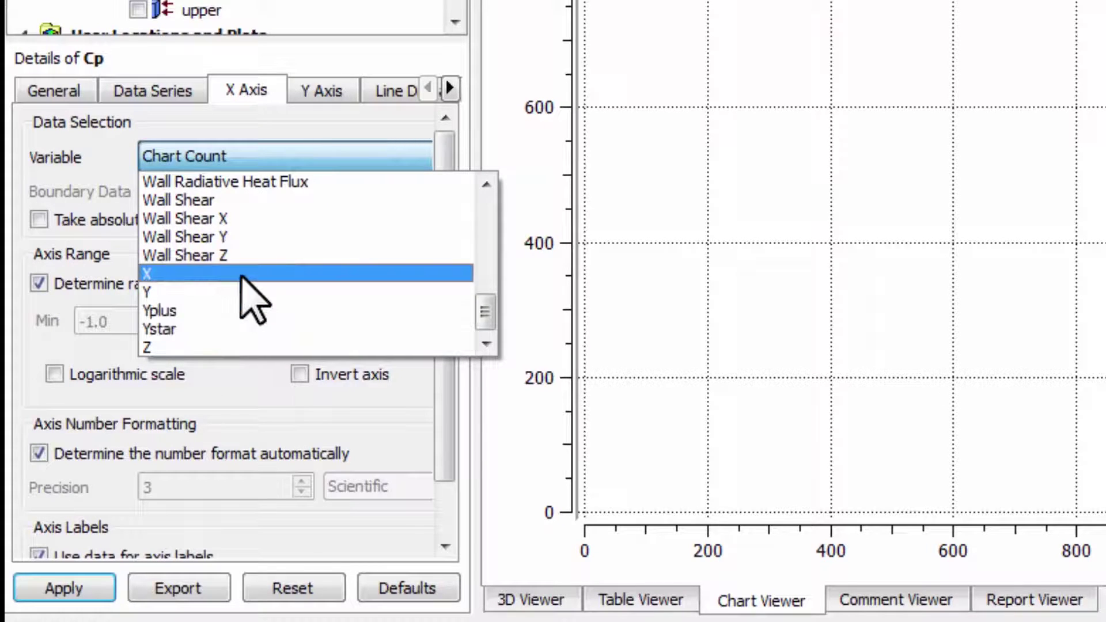
pyautogui.click(241, 274)
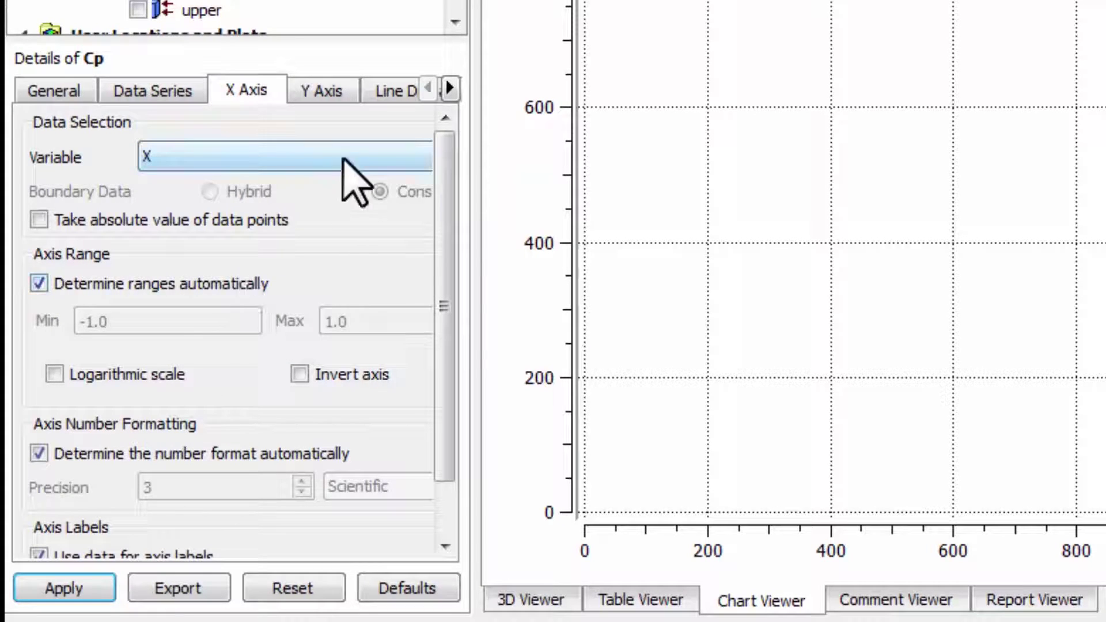
pyautogui.click(323, 91)
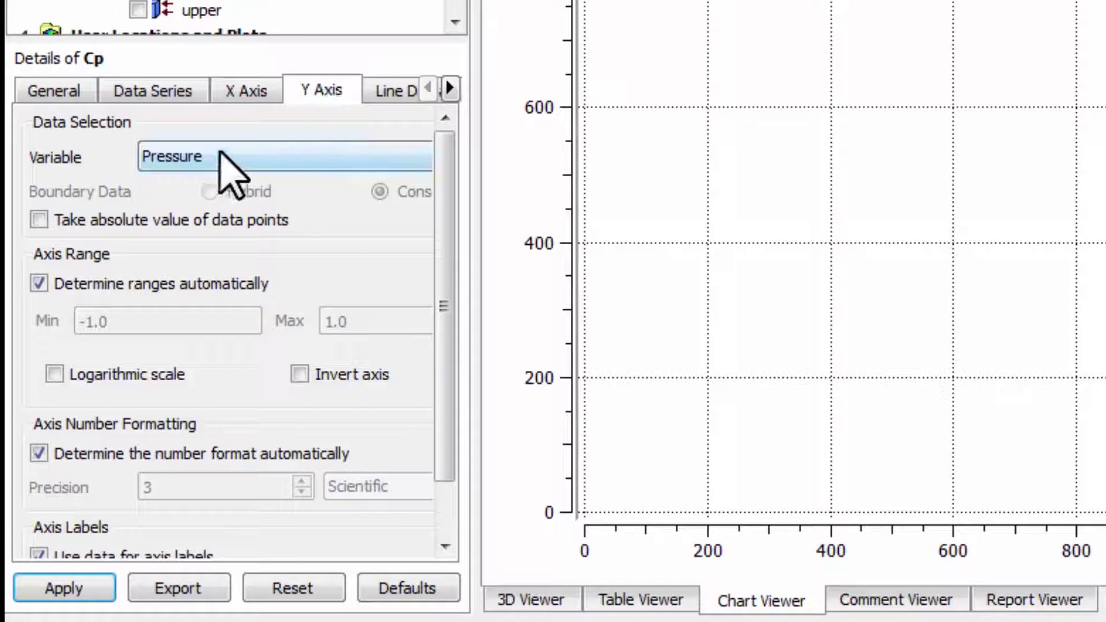
pyautogui.click(311, 154)
pyautogui.click(249, 260)
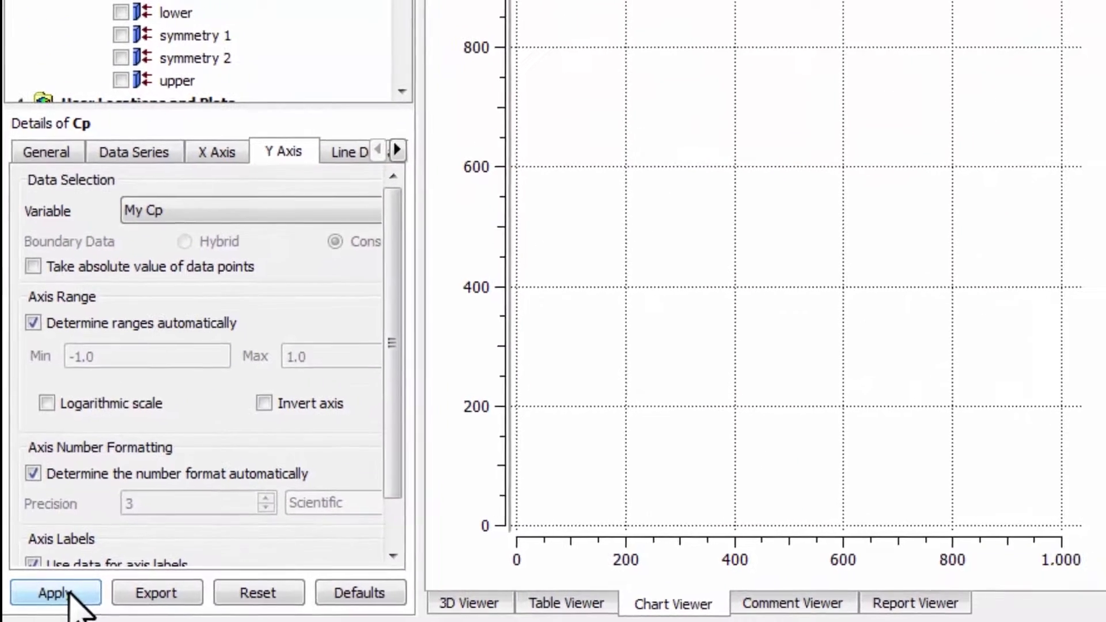
pyautogui.click(74, 592)
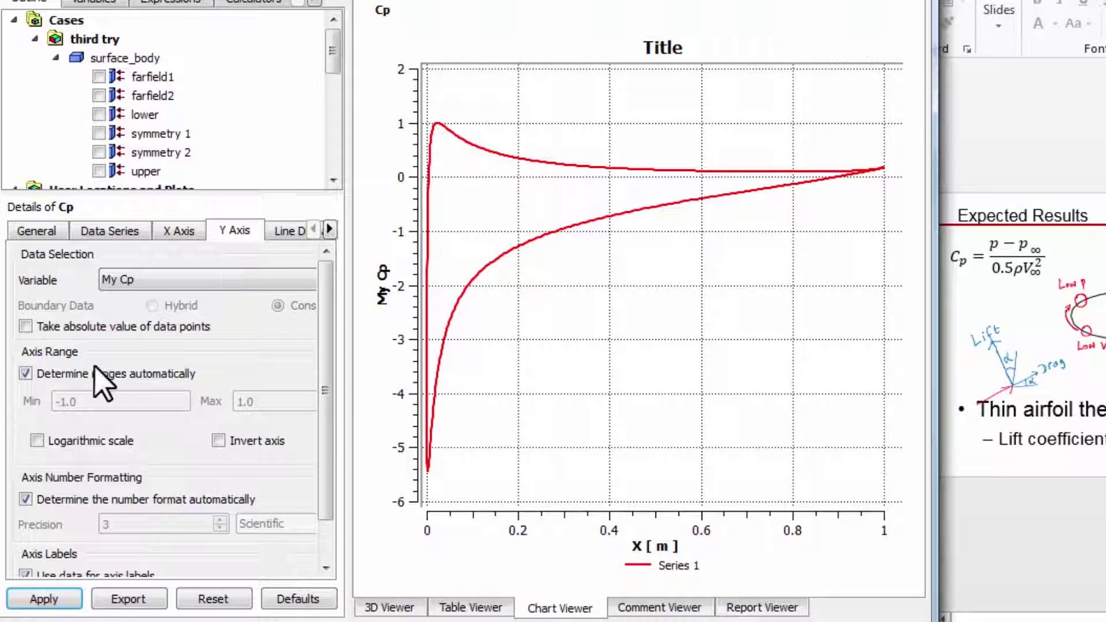
# - Add Series 2 loaded from the file Cp Experiment.csv and apply it to the chart
pyautogui.click(96, 231)
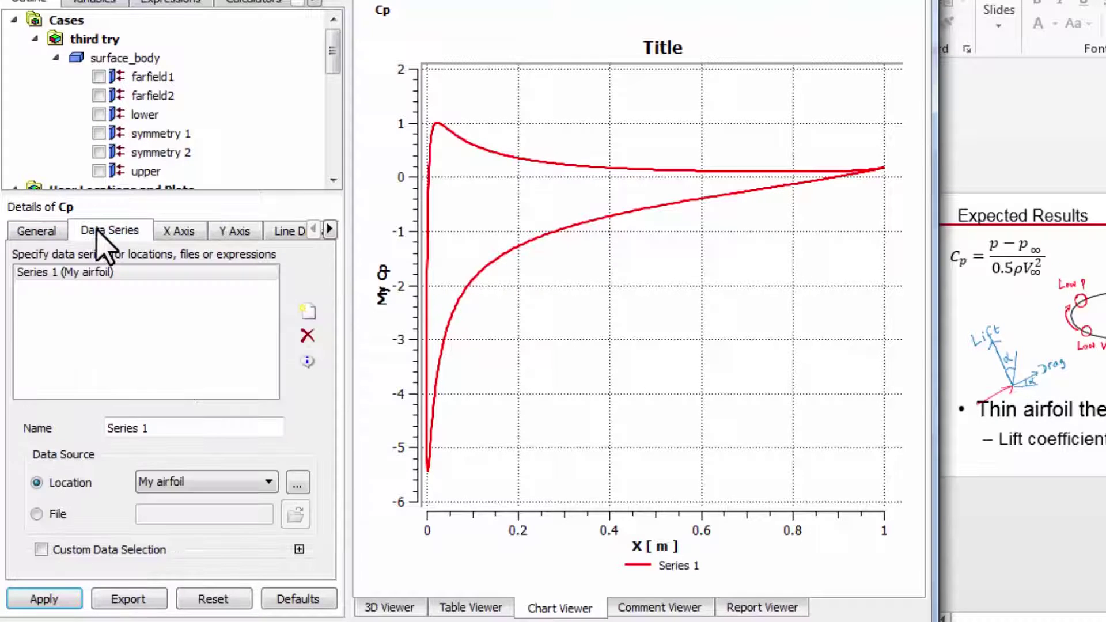
pyautogui.click(306, 312)
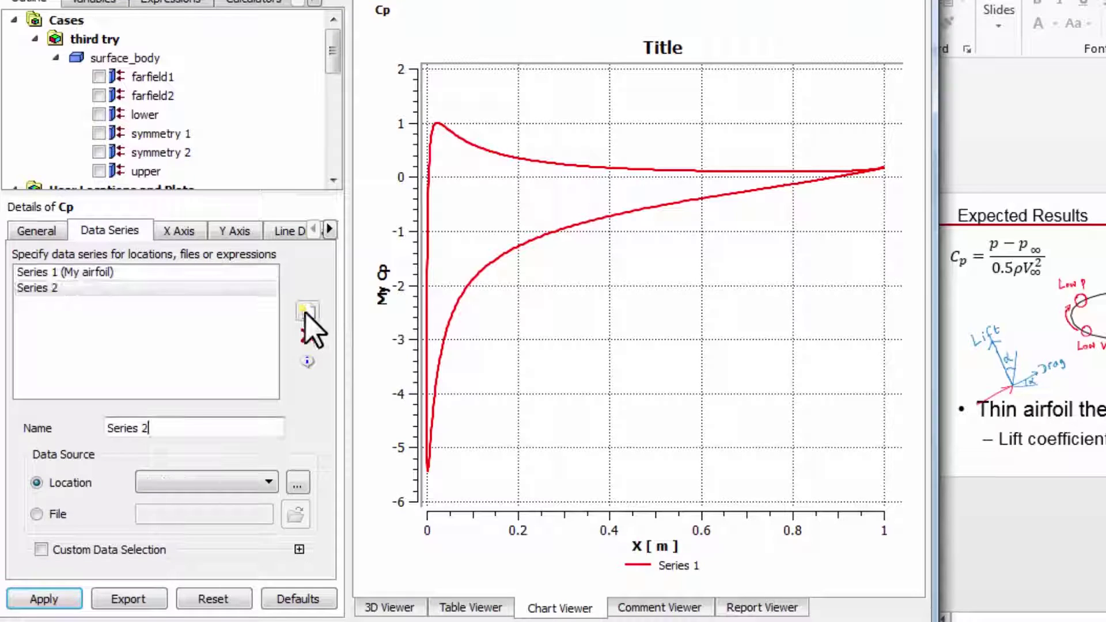
pyautogui.click(81, 288)
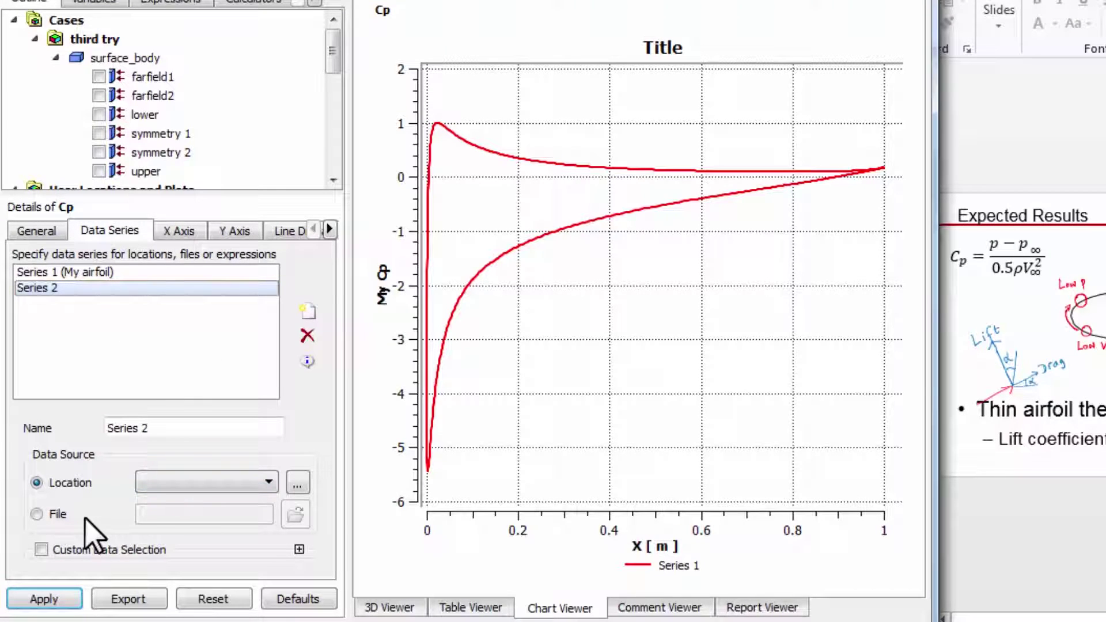
pyautogui.click(37, 513)
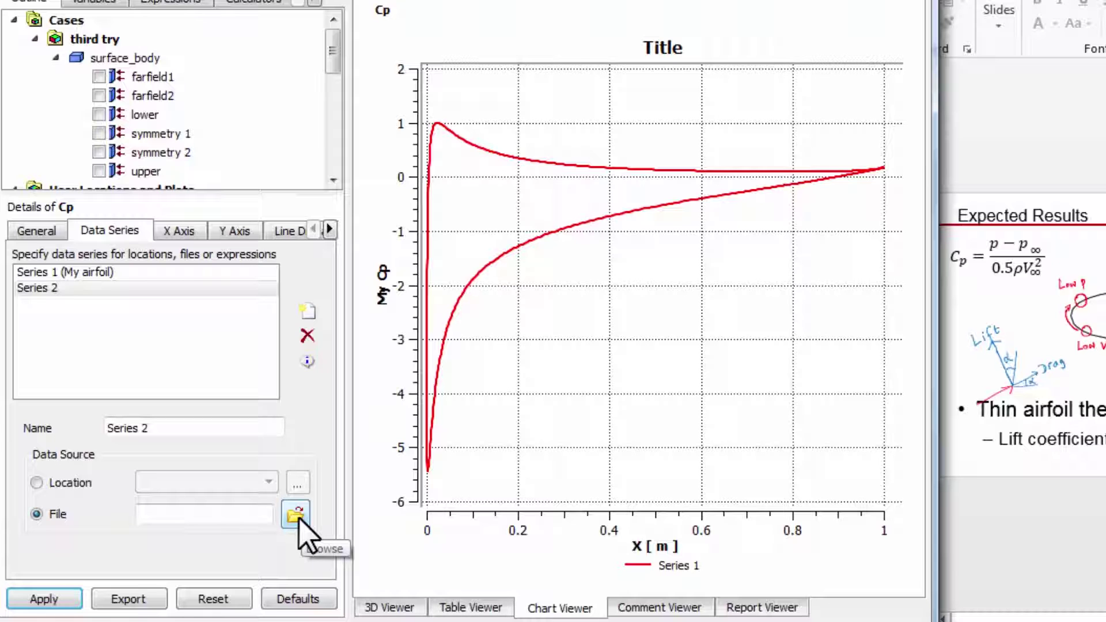
pyautogui.click(299, 520)
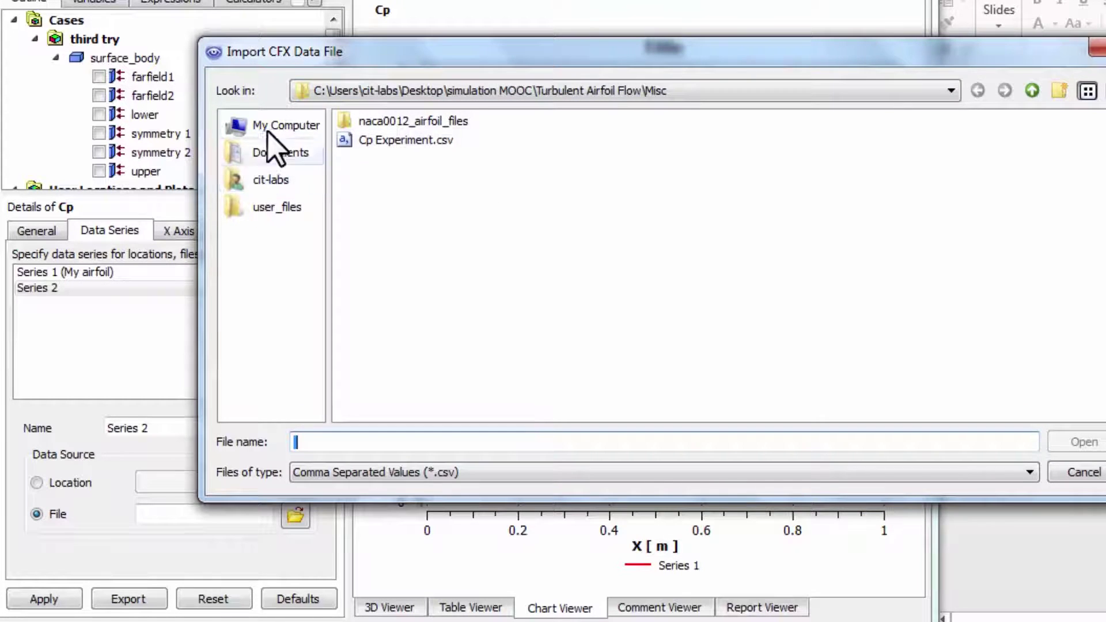
pyautogui.click(412, 146)
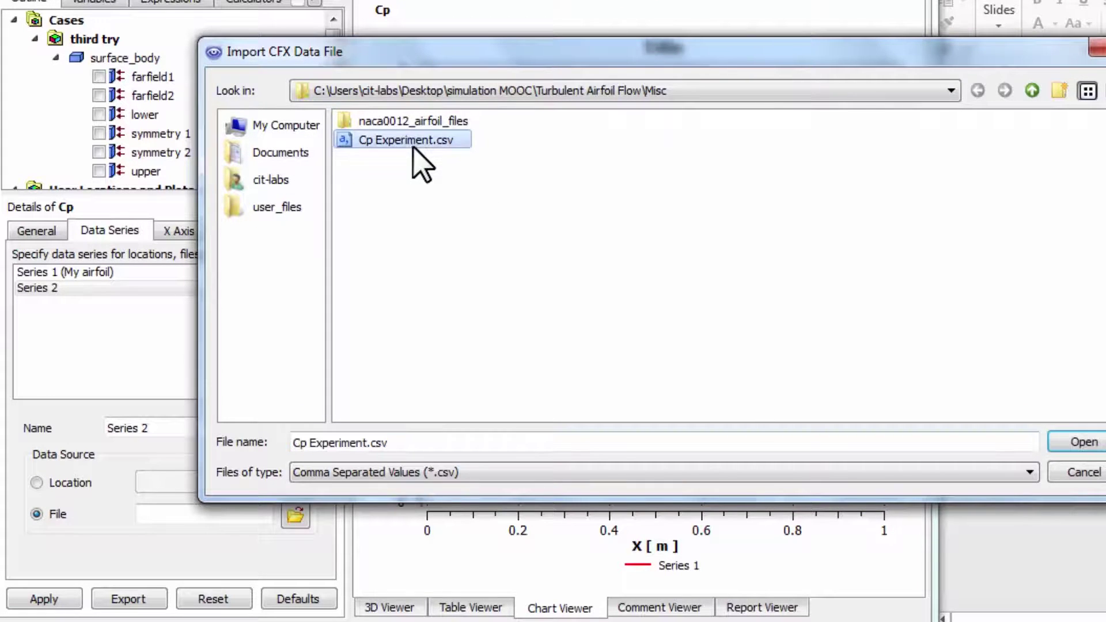
pyautogui.click(1083, 442)
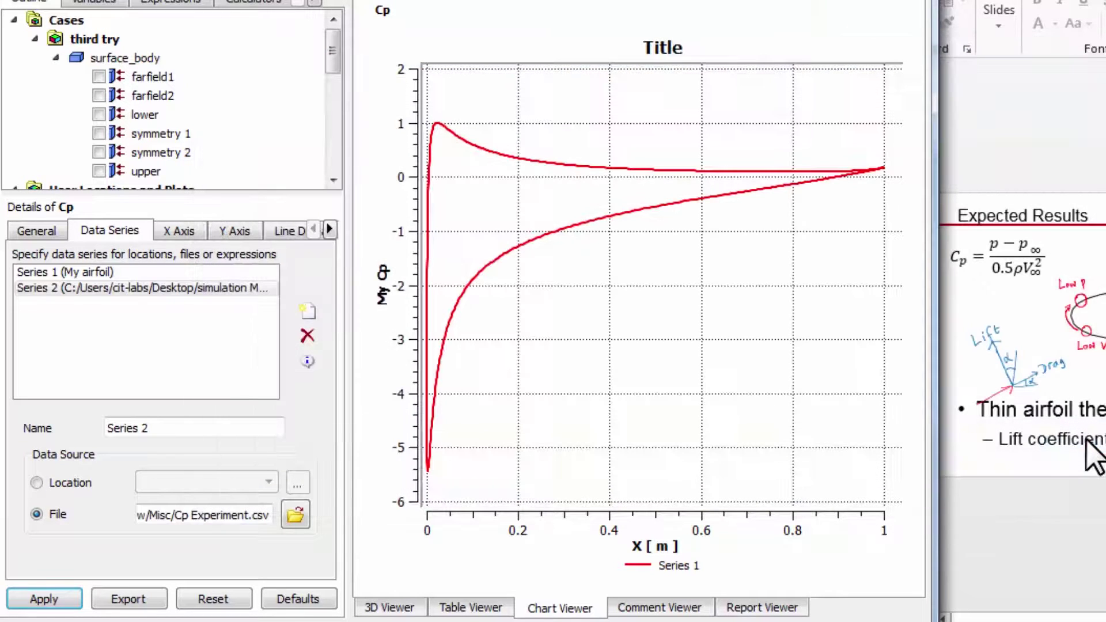
pyautogui.click(44, 598)
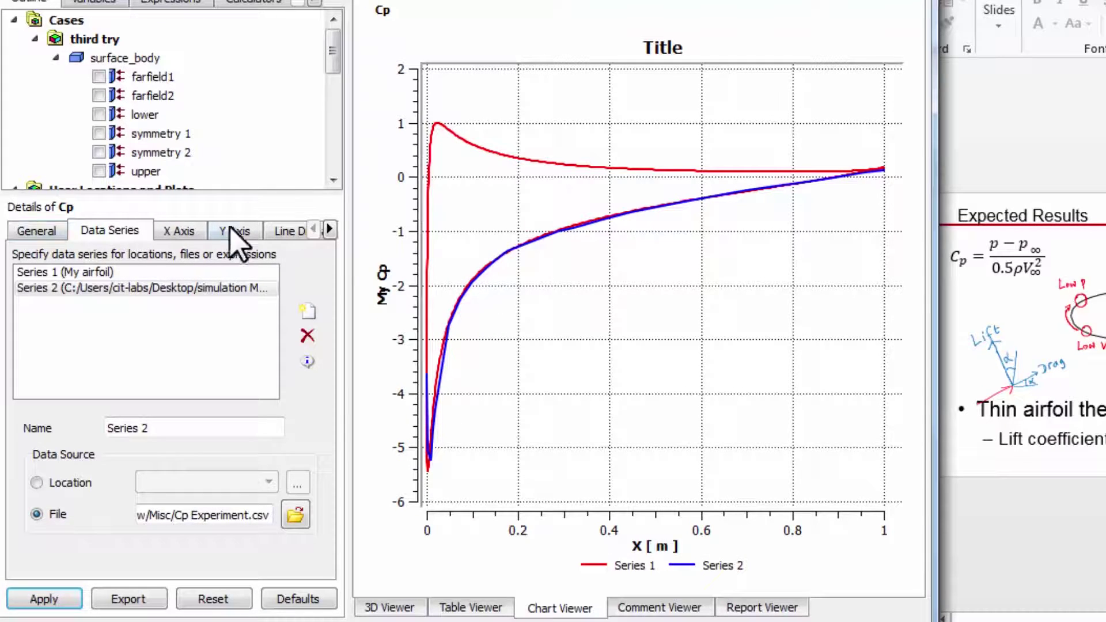
# - Give Series 2 line style None and Ellipse symbols, then apply
pyautogui.click(285, 231)
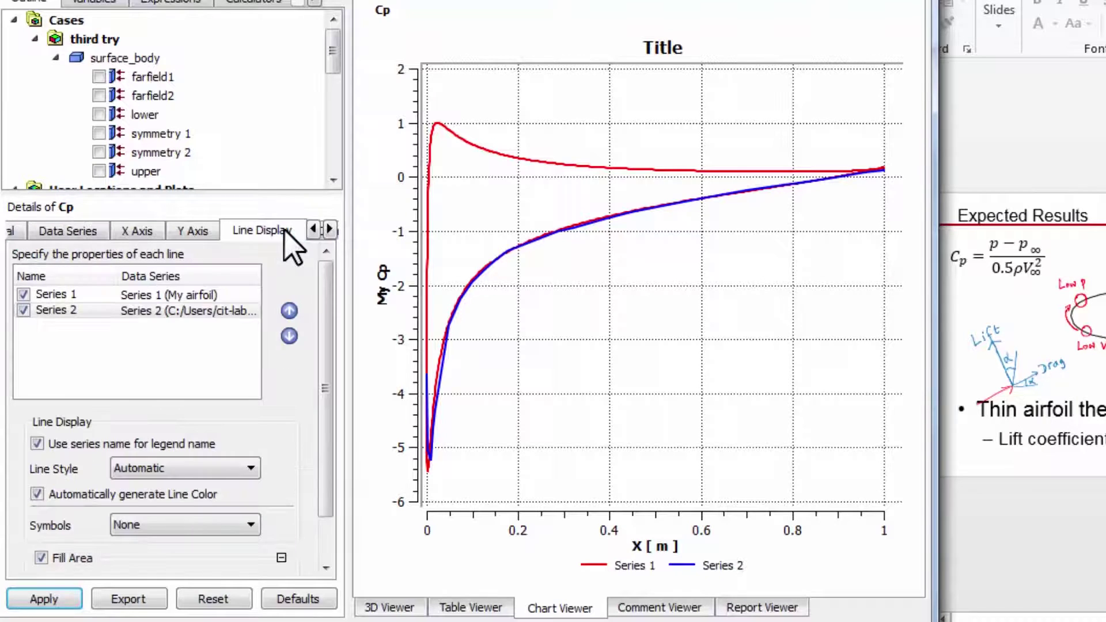
pyautogui.click(79, 312)
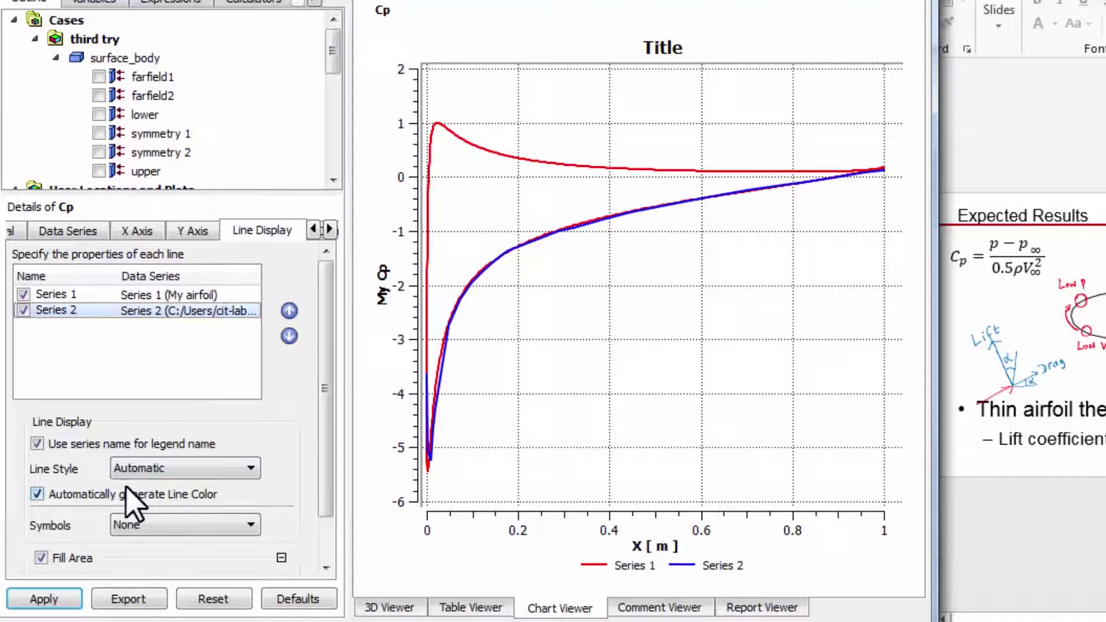
pyautogui.click(144, 476)
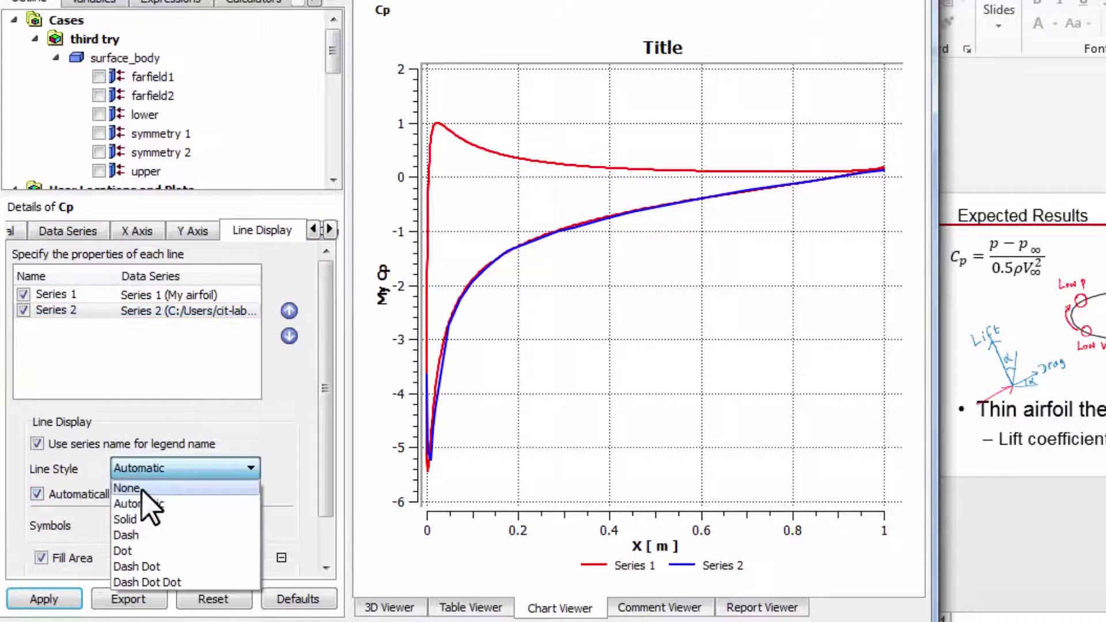
pyautogui.click(141, 486)
pyautogui.click(134, 501)
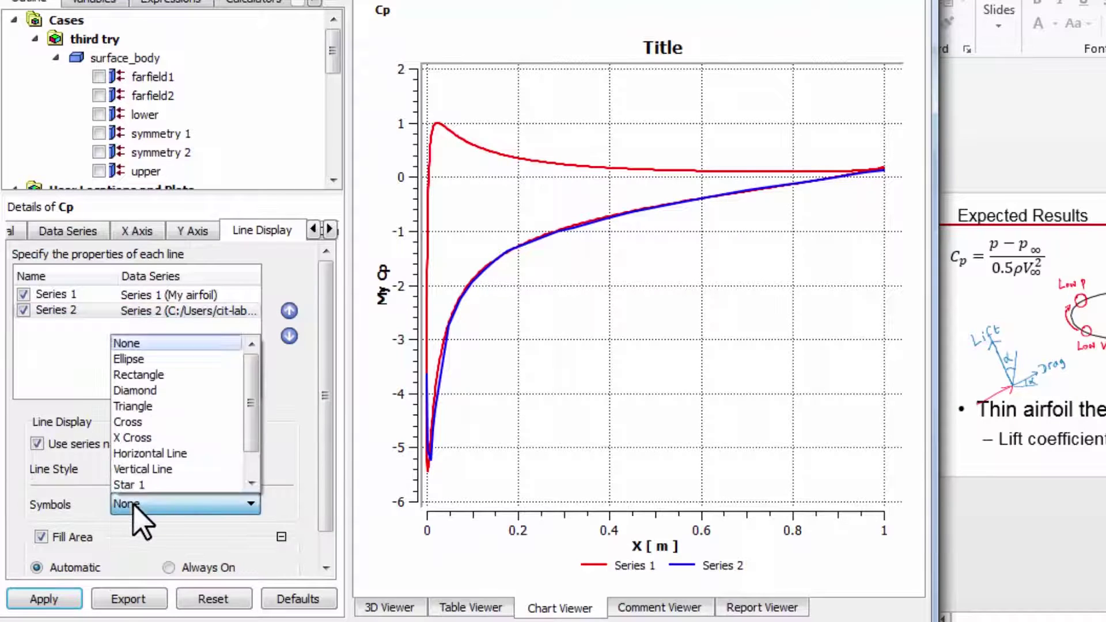
pyautogui.click(139, 359)
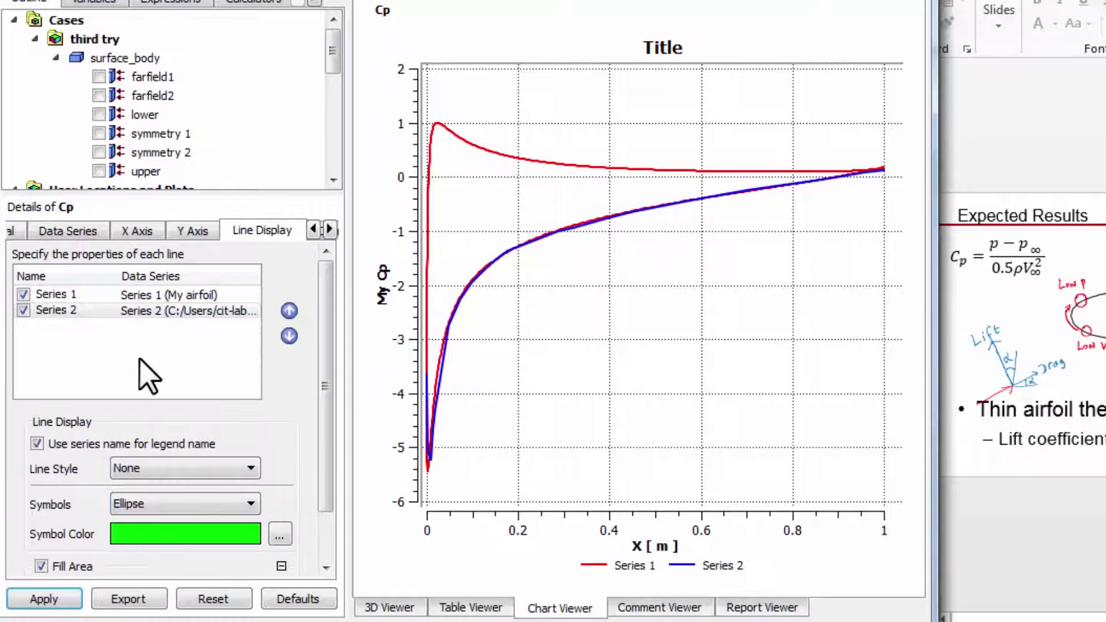
pyautogui.click(68, 597)
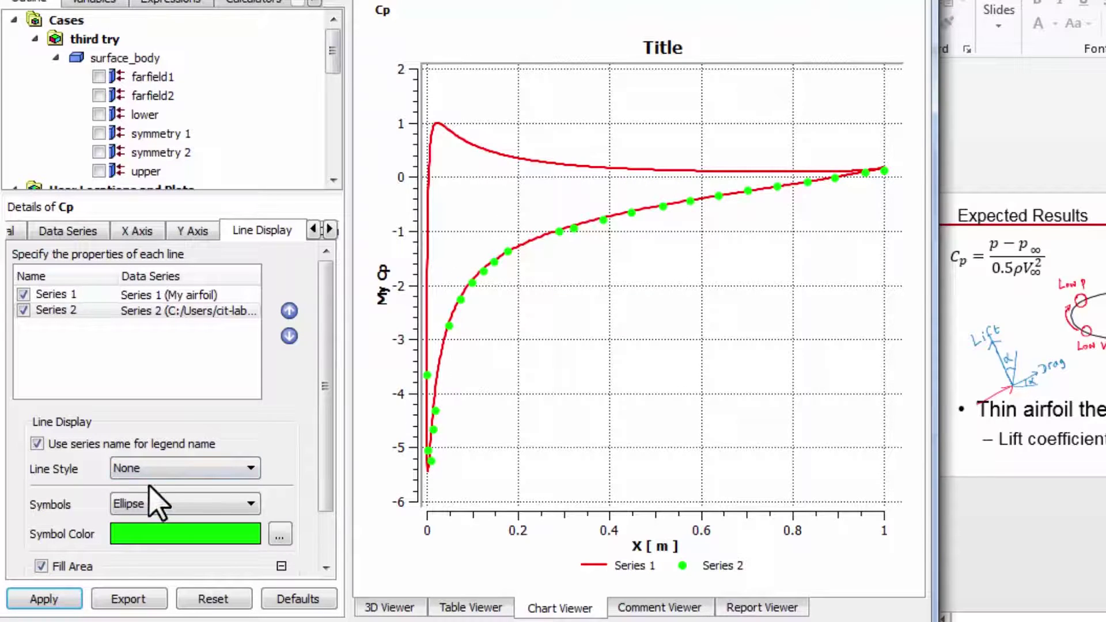
pyautogui.click(17, 230)
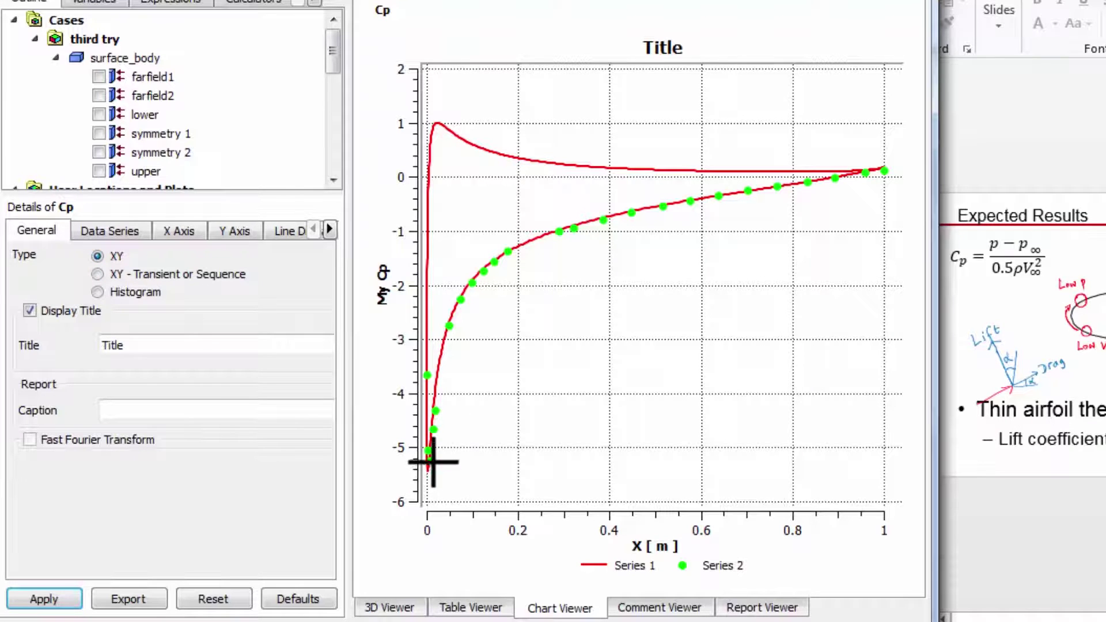
# - Turn on Invert axis for the Y axis and apply it to the Cp chart
pyautogui.click(241, 232)
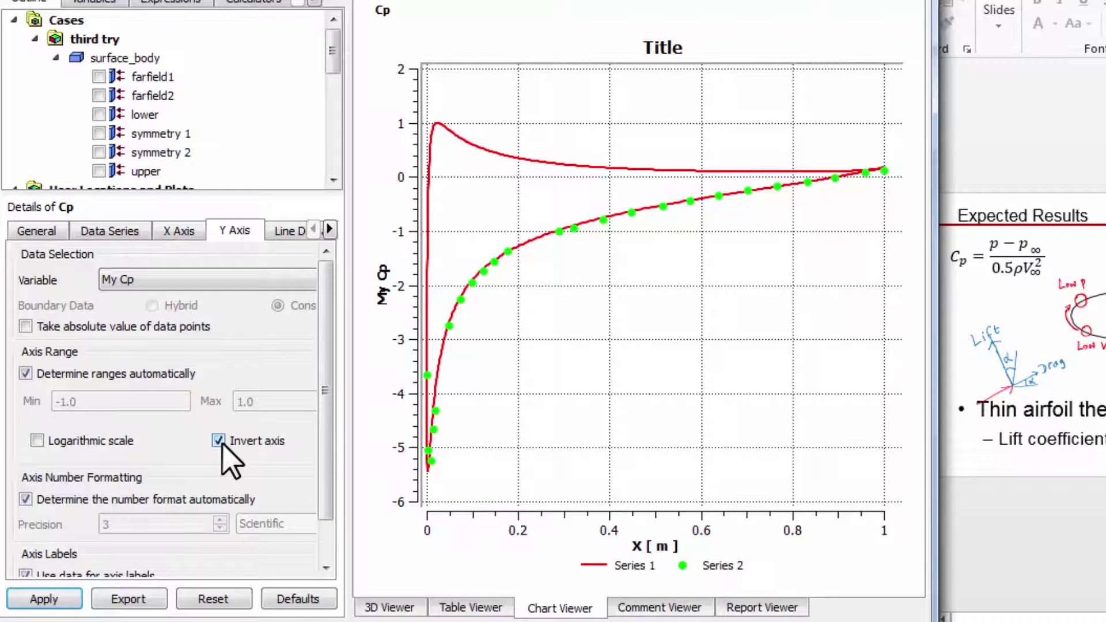
pyautogui.click(51, 599)
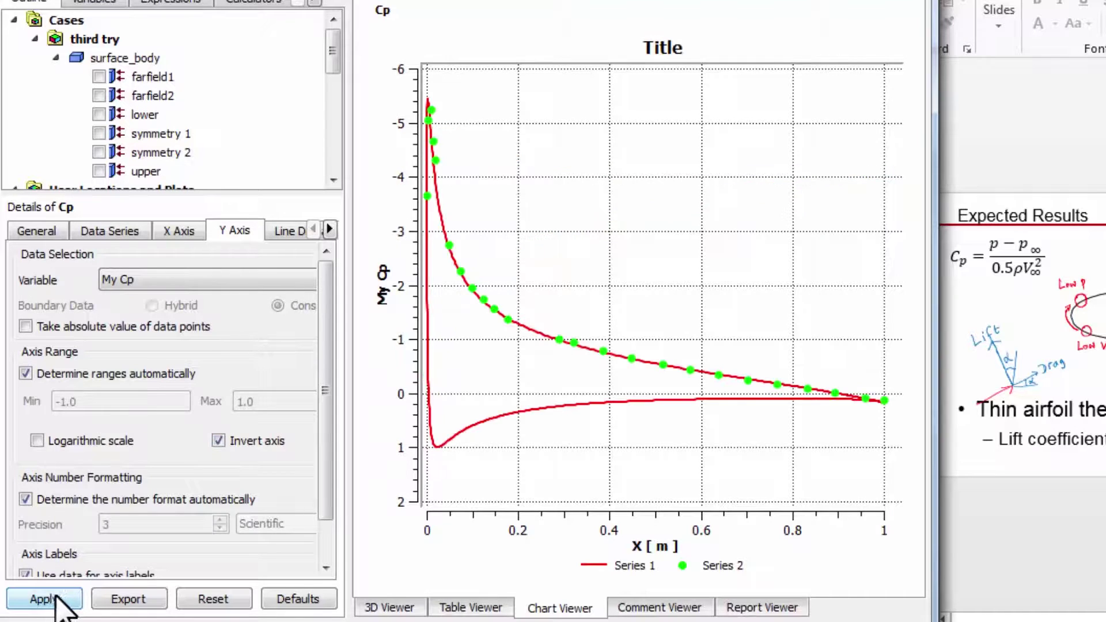